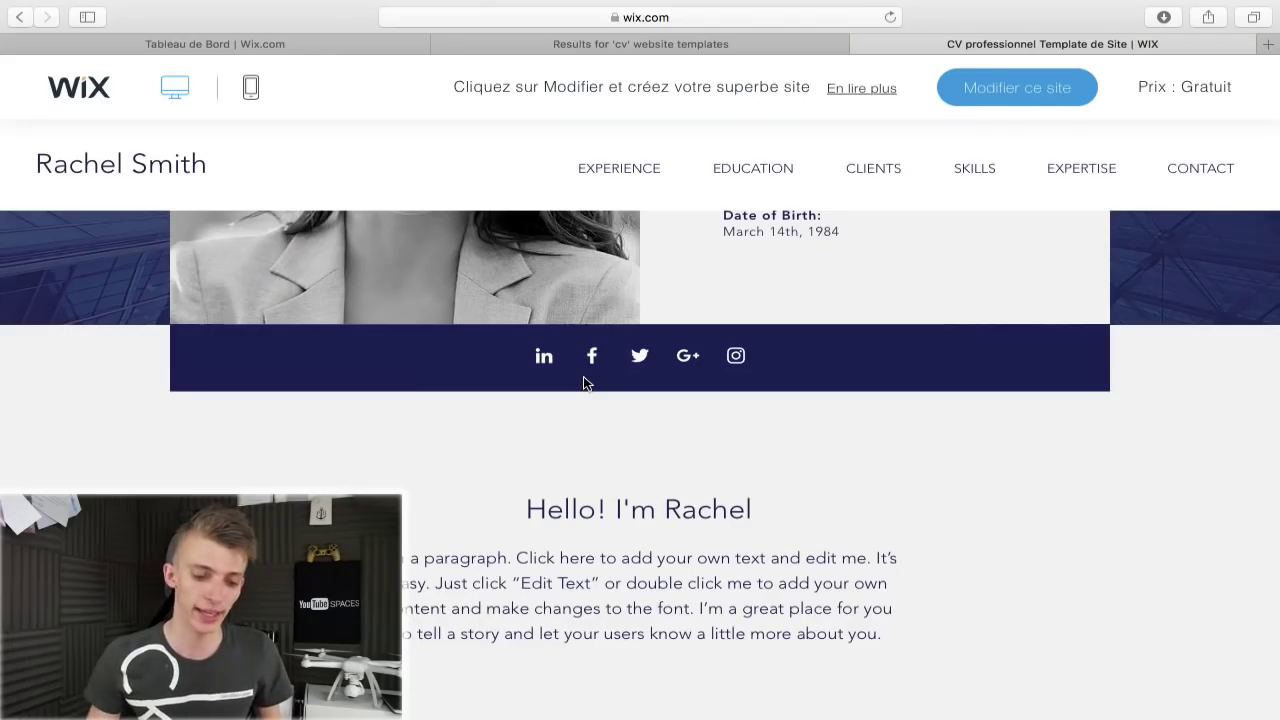
Open the CV professionnel template from the 'cv' search results in the editor.
{"action": "left_click", "coordinate": [606, 44]}
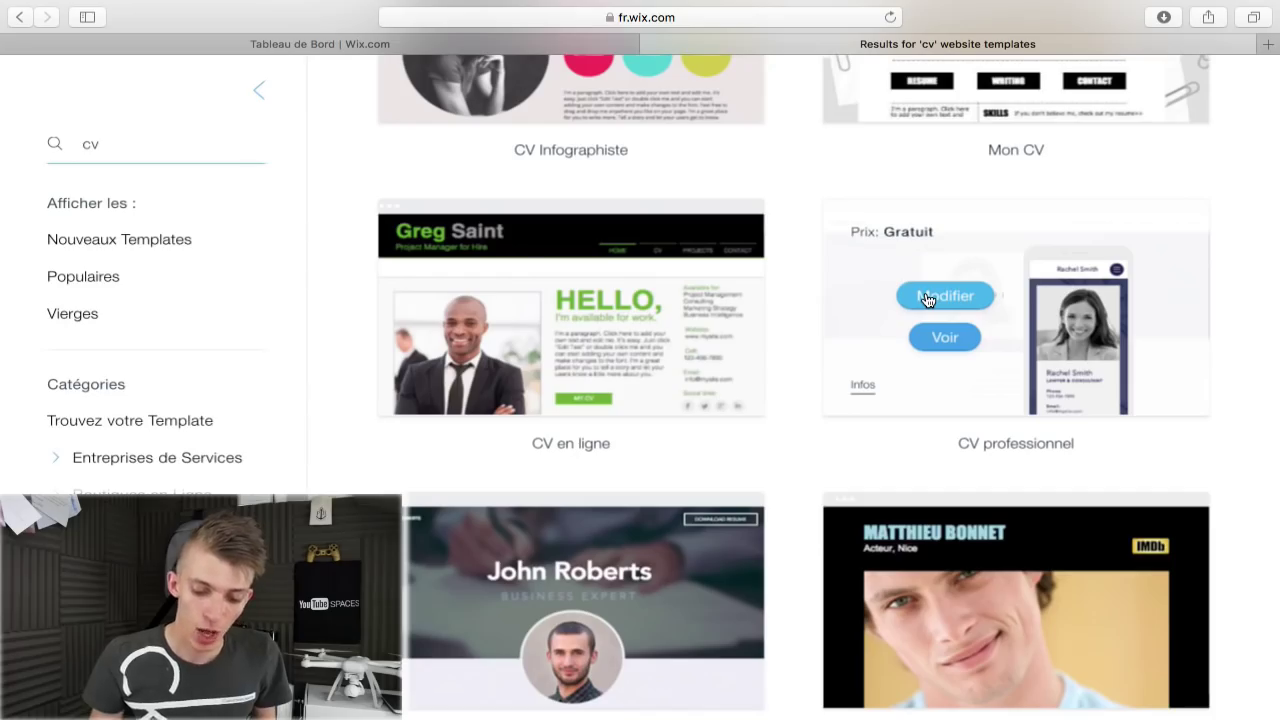
{"action": "left_click", "coordinate": [927, 298]}
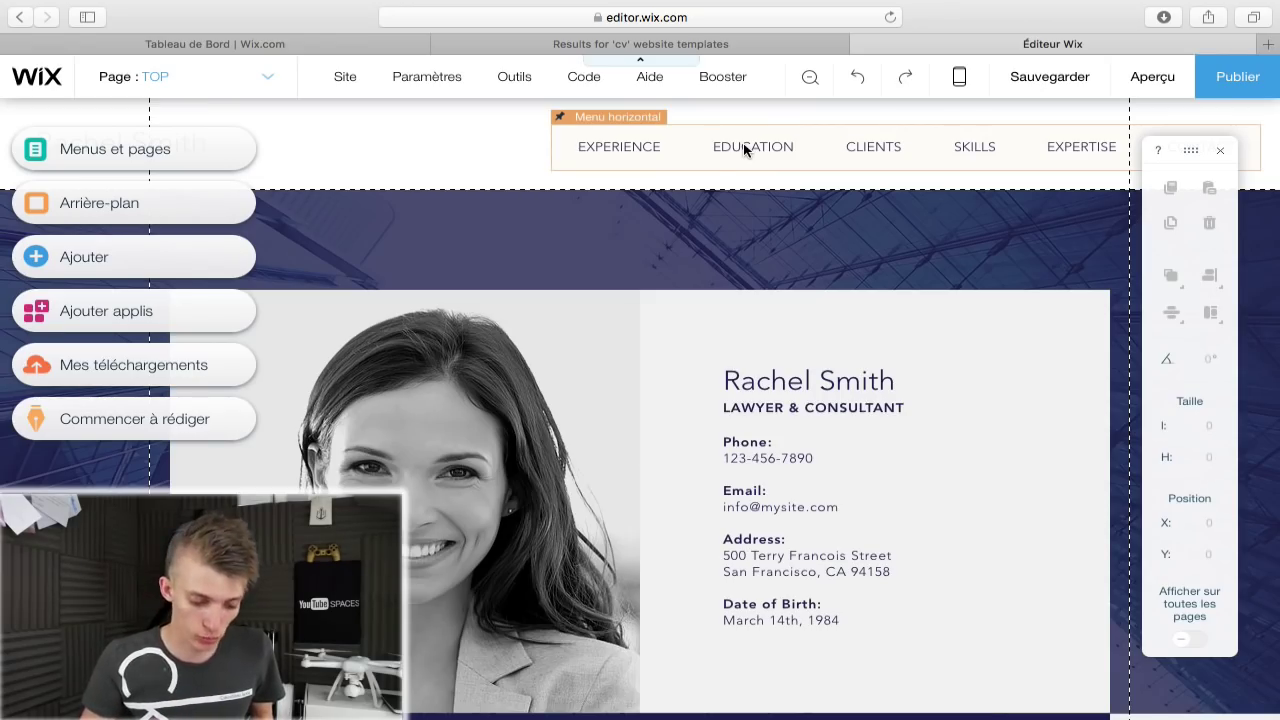
{"action": "left_click", "coordinate": [673, 160]}
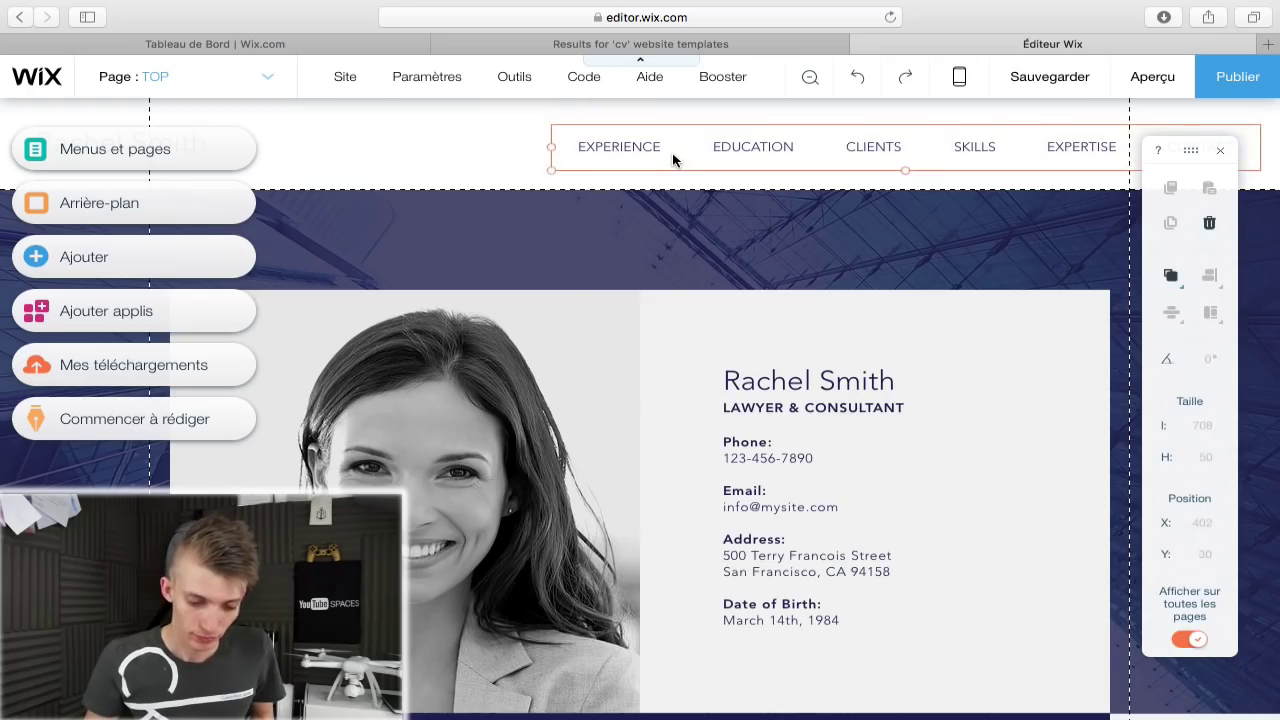
{"action": "double_click", "coordinate": [673, 160]}
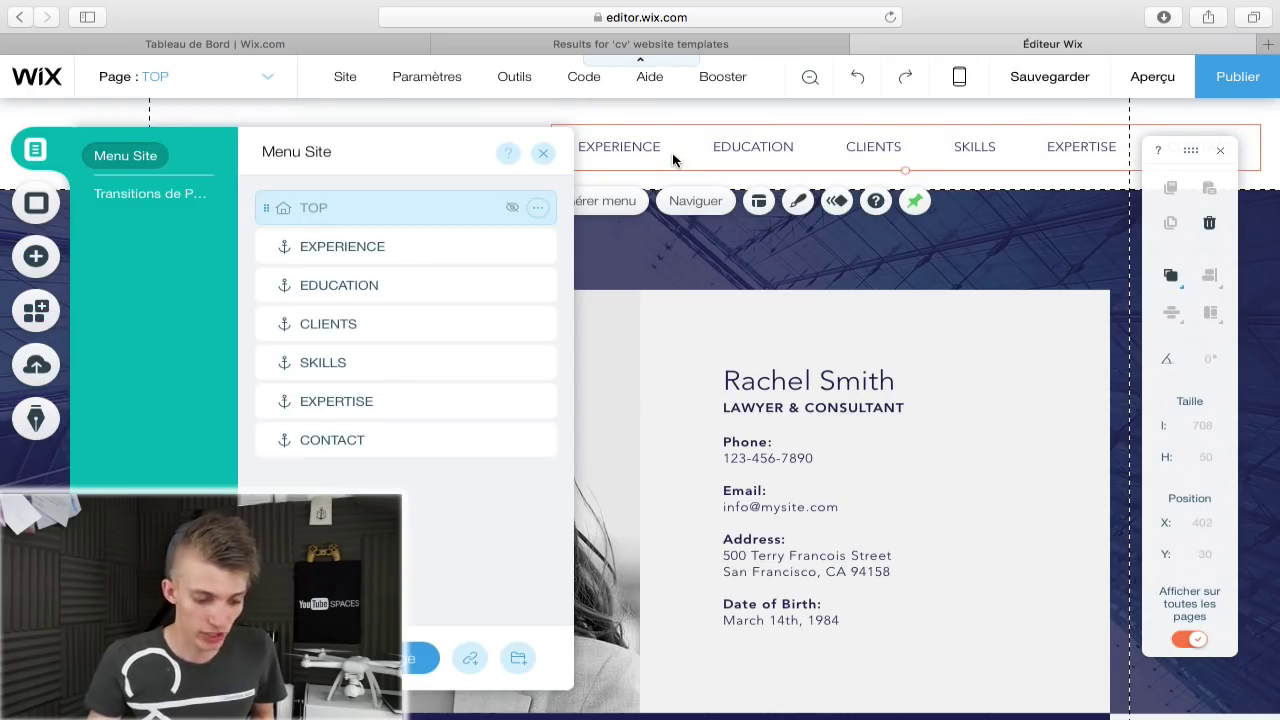
{"action": "left_click", "coordinate": [339, 248]}
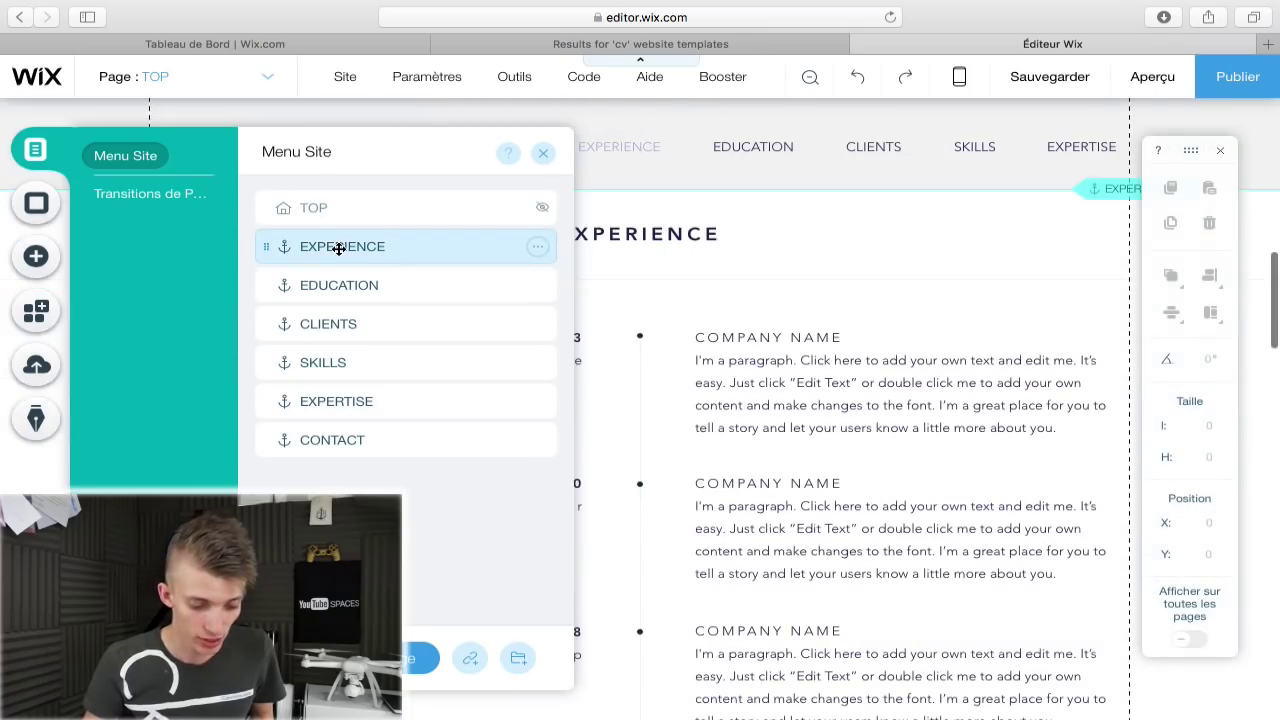
{"action": "double_click", "coordinate": [339, 248]}
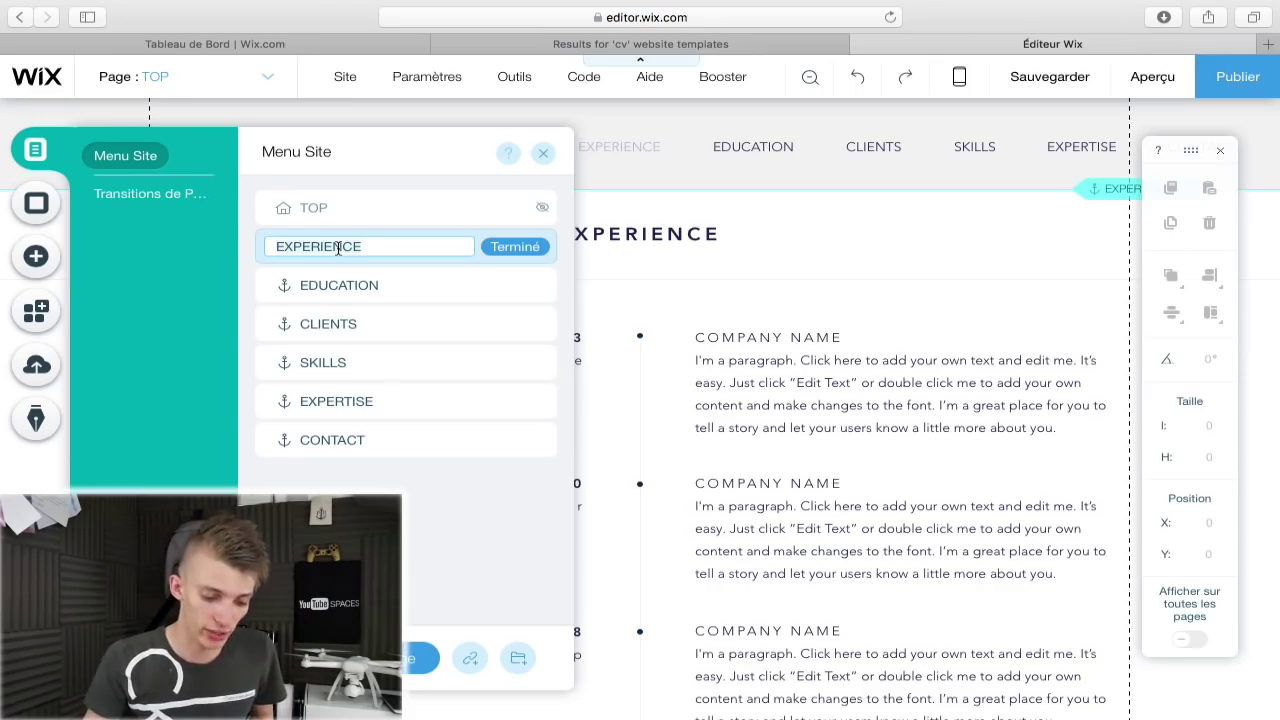
{"action": "mouse_move", "coordinate": [366, 288]}
{"action": "left_click", "coordinate": [537, 288]}
{"action": "left_click", "coordinate": [537, 288]}
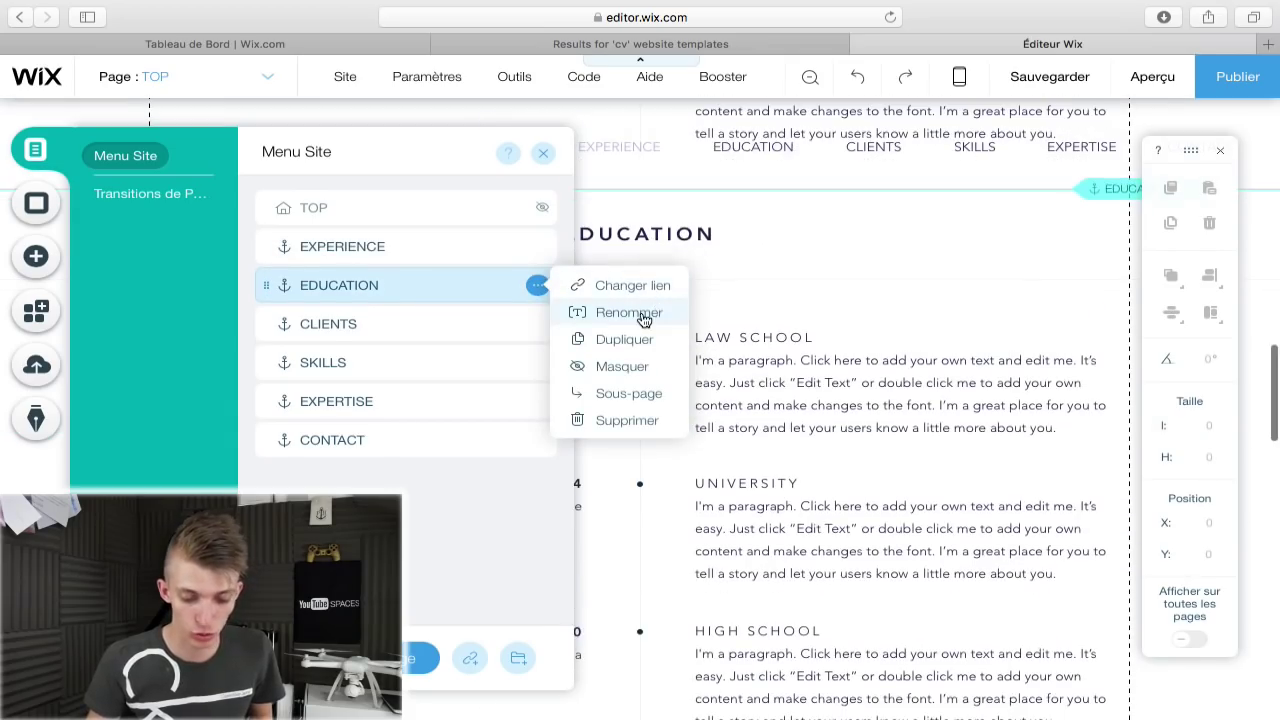
{"action": "left_click", "coordinate": [627, 422]}
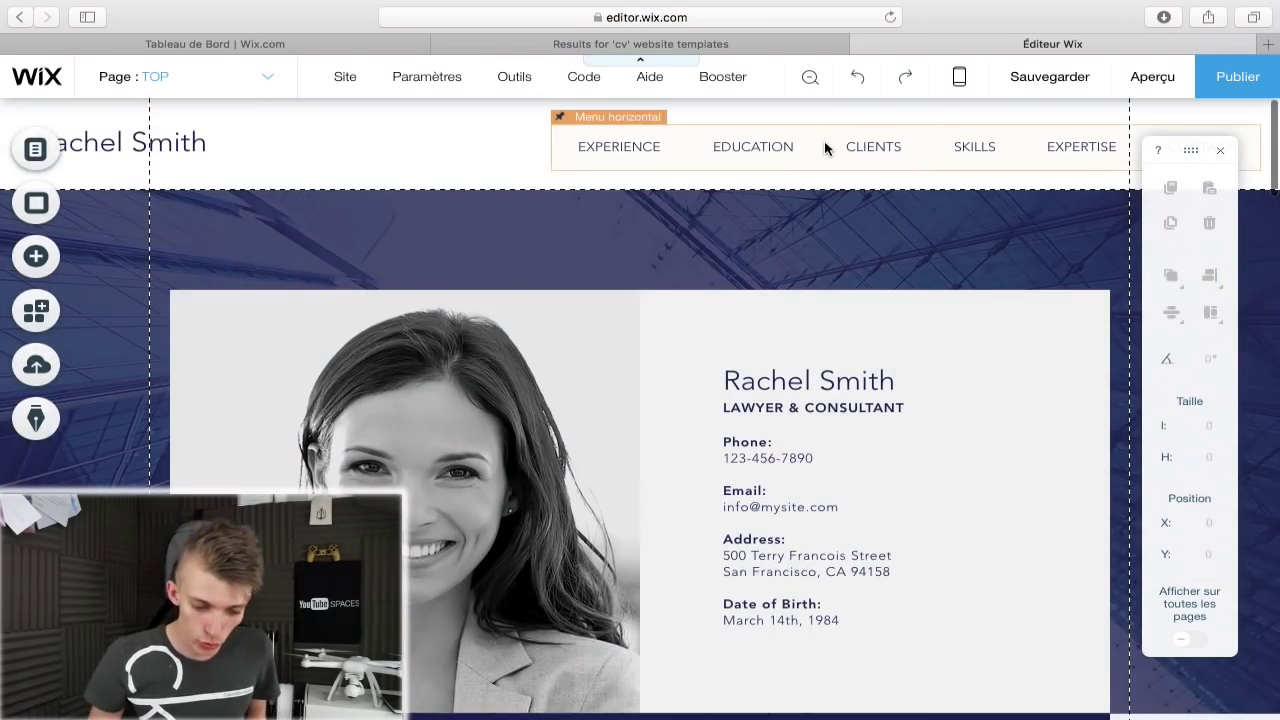
{"action": "left_click", "coordinate": [824, 146]}
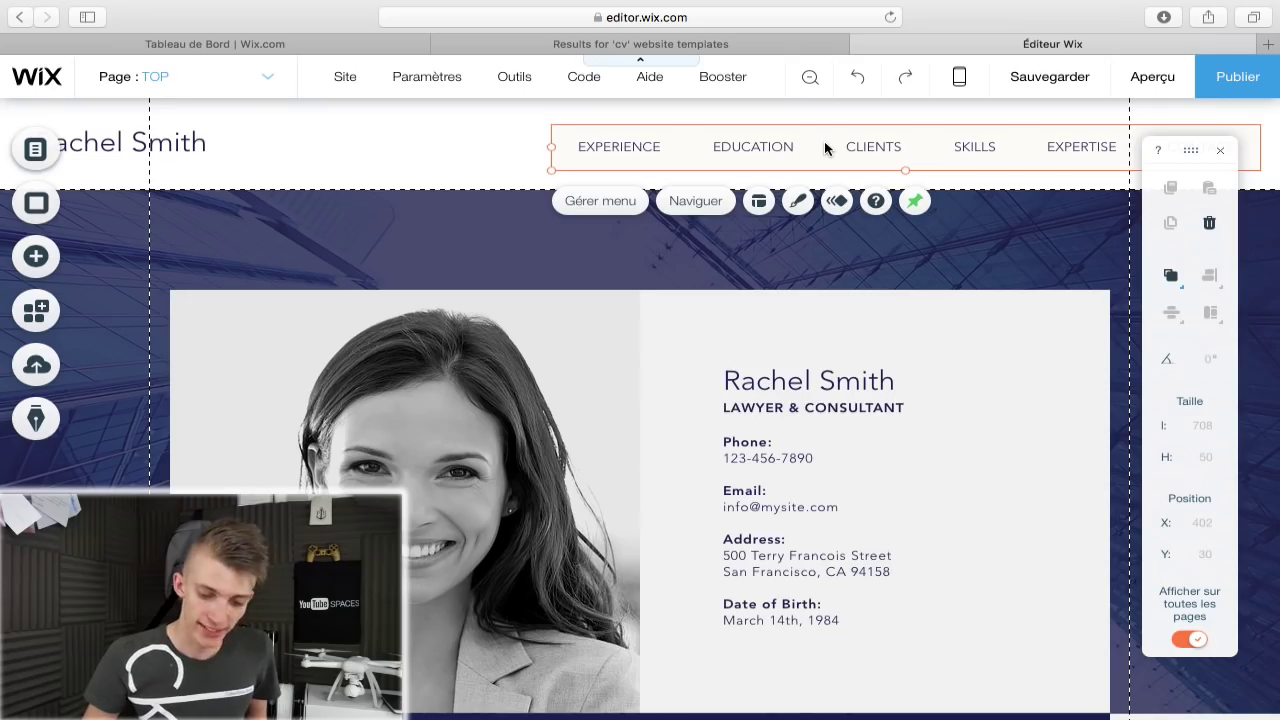
Give the horizontal menu the Flottant animation after trying Rebondir.
{"action": "left_click", "coordinate": [838, 202]}
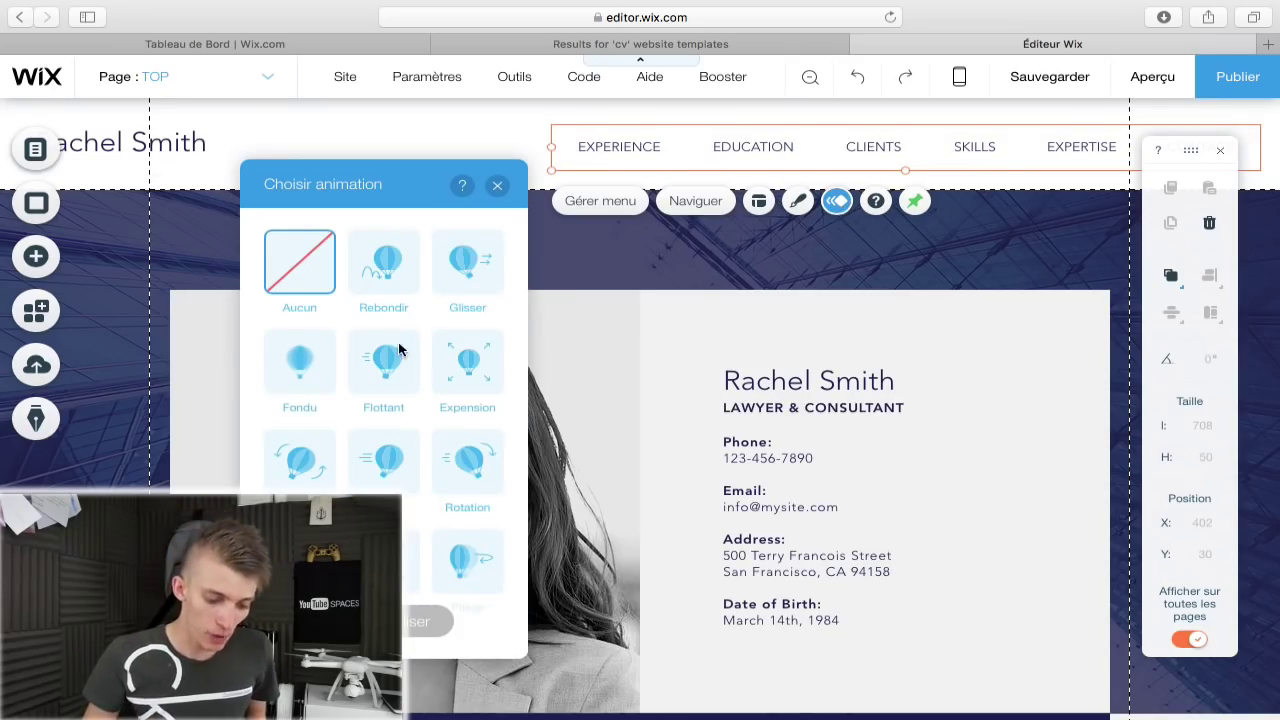
{"action": "left_click", "coordinate": [393, 288]}
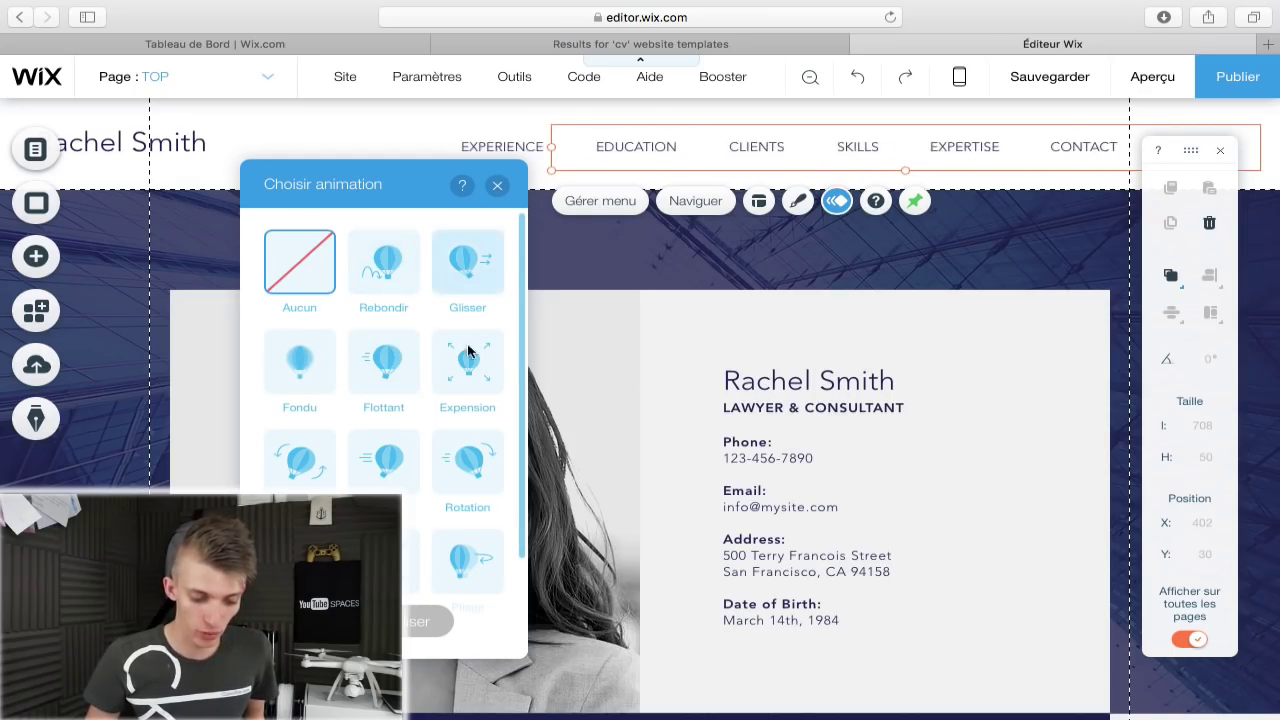
{"action": "left_click", "coordinate": [400, 390]}
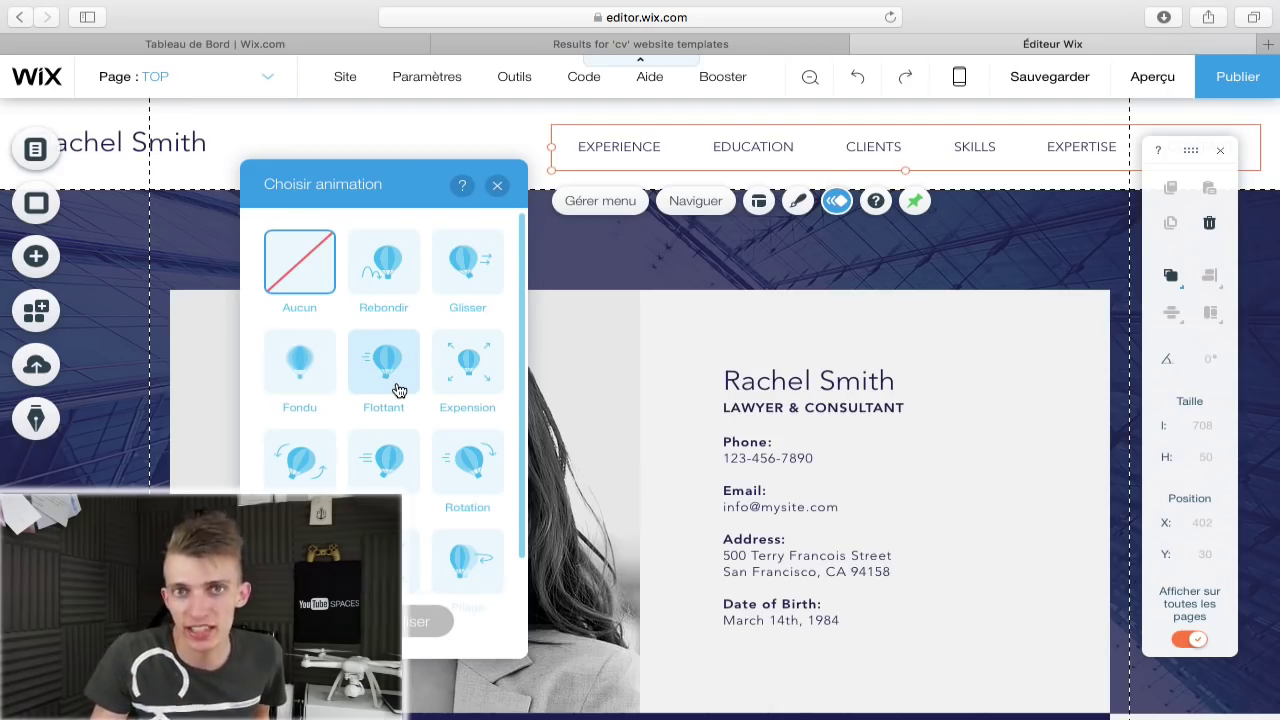
{"action": "left_click", "coordinate": [837, 200]}
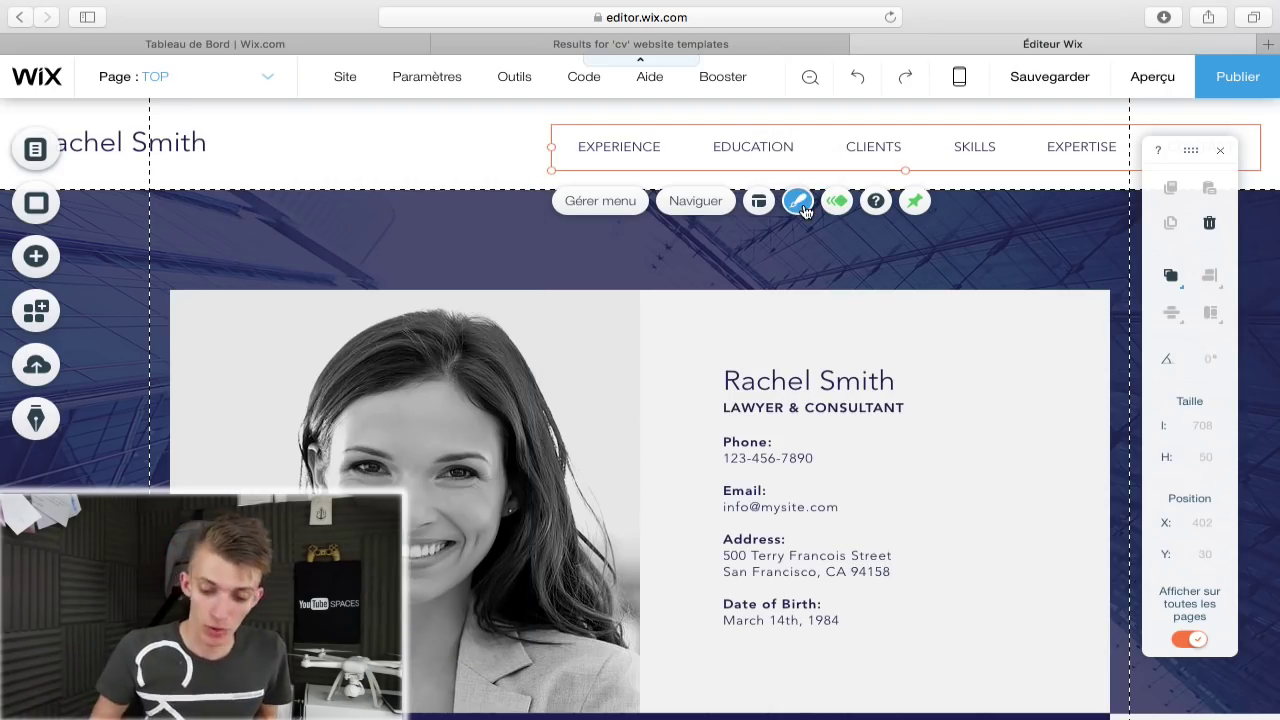
Apply a menu design preset and customise it to a flat bar style.
{"action": "left_click", "coordinate": [800, 203]}
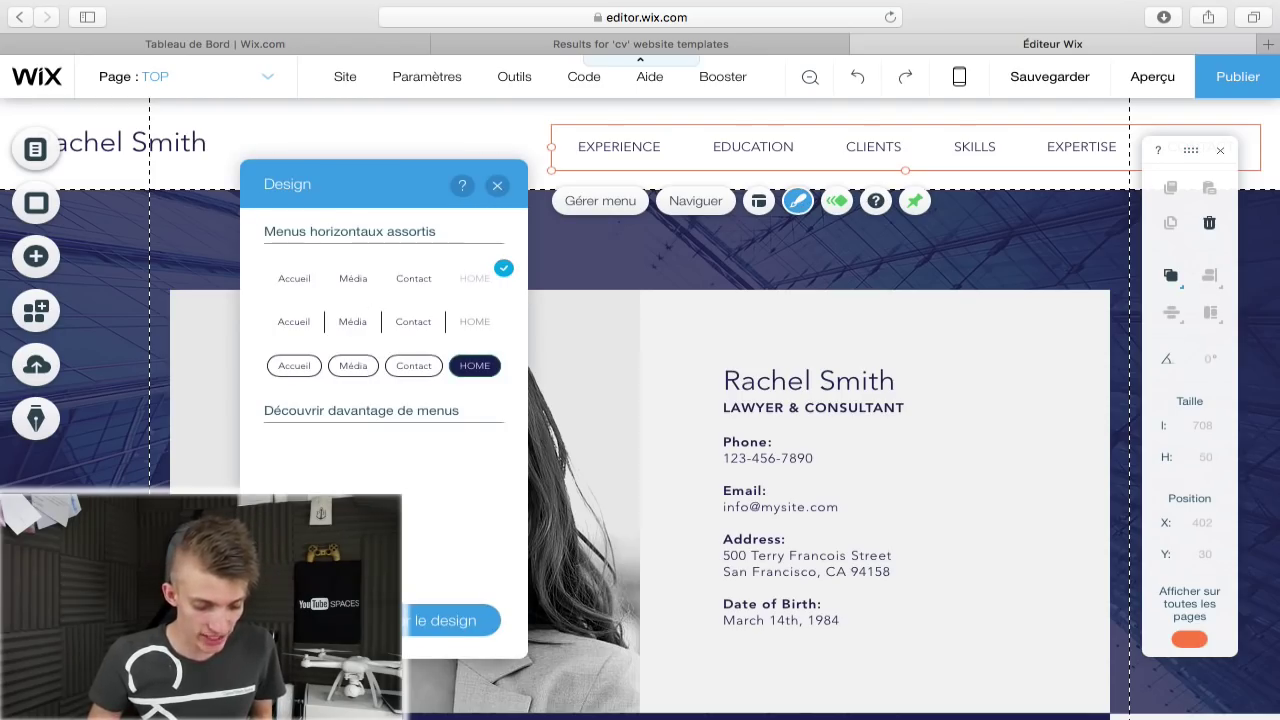
{"action": "scroll", "coordinate": [417, 485], "scroll_direction": "down", "scroll_amount": 5}
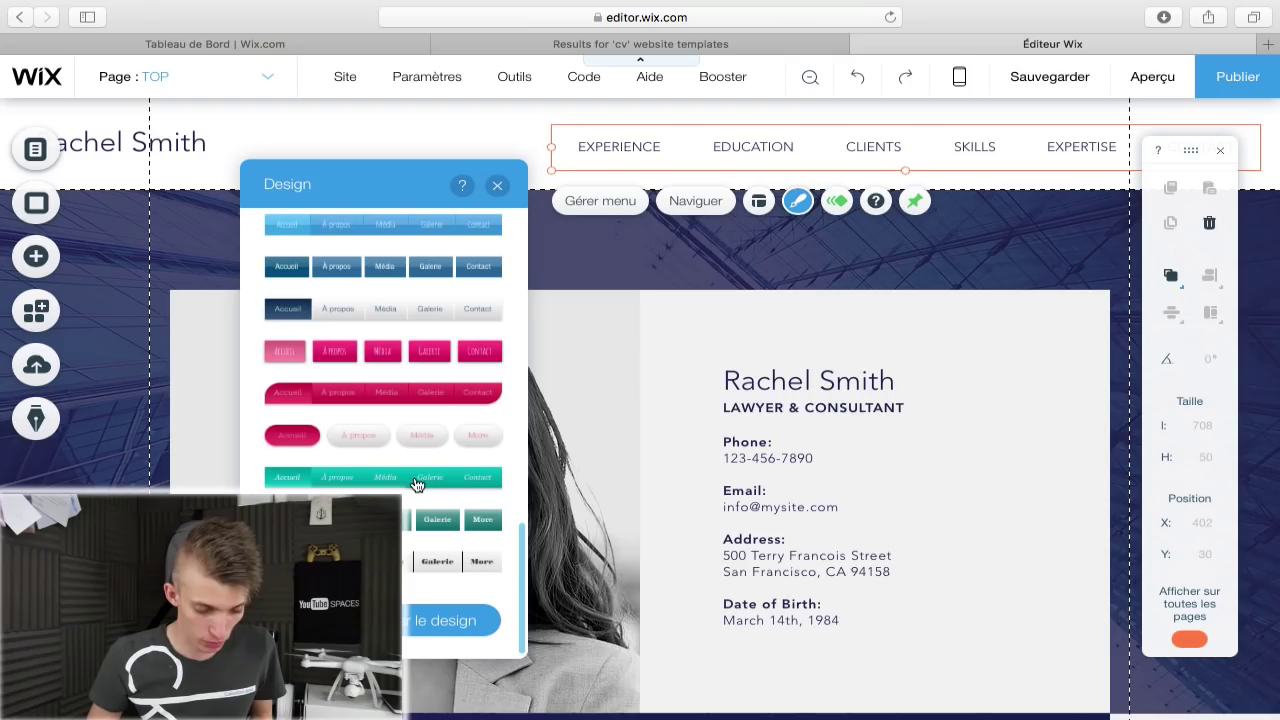
{"action": "left_click", "coordinate": [407, 396]}
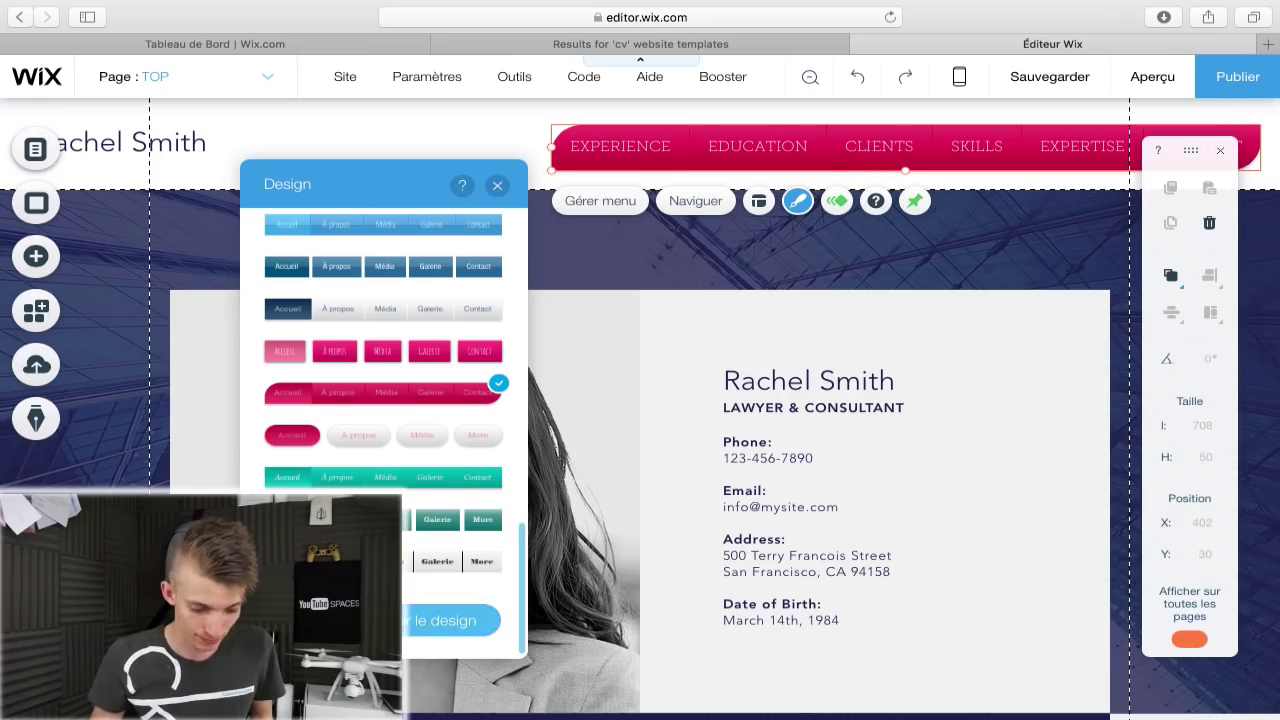
{"action": "left_click", "coordinate": [346, 624]}
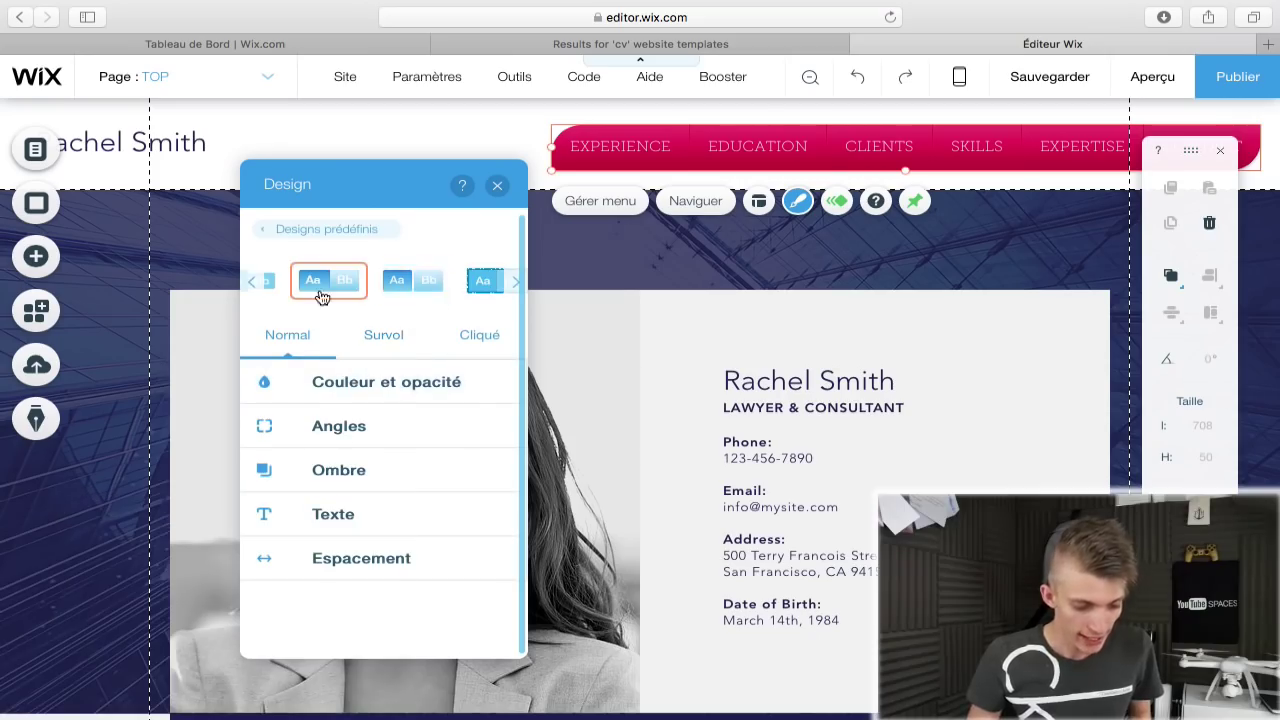
{"action": "left_click", "coordinate": [250, 284]}
{"action": "left_click", "coordinate": [345, 281]}
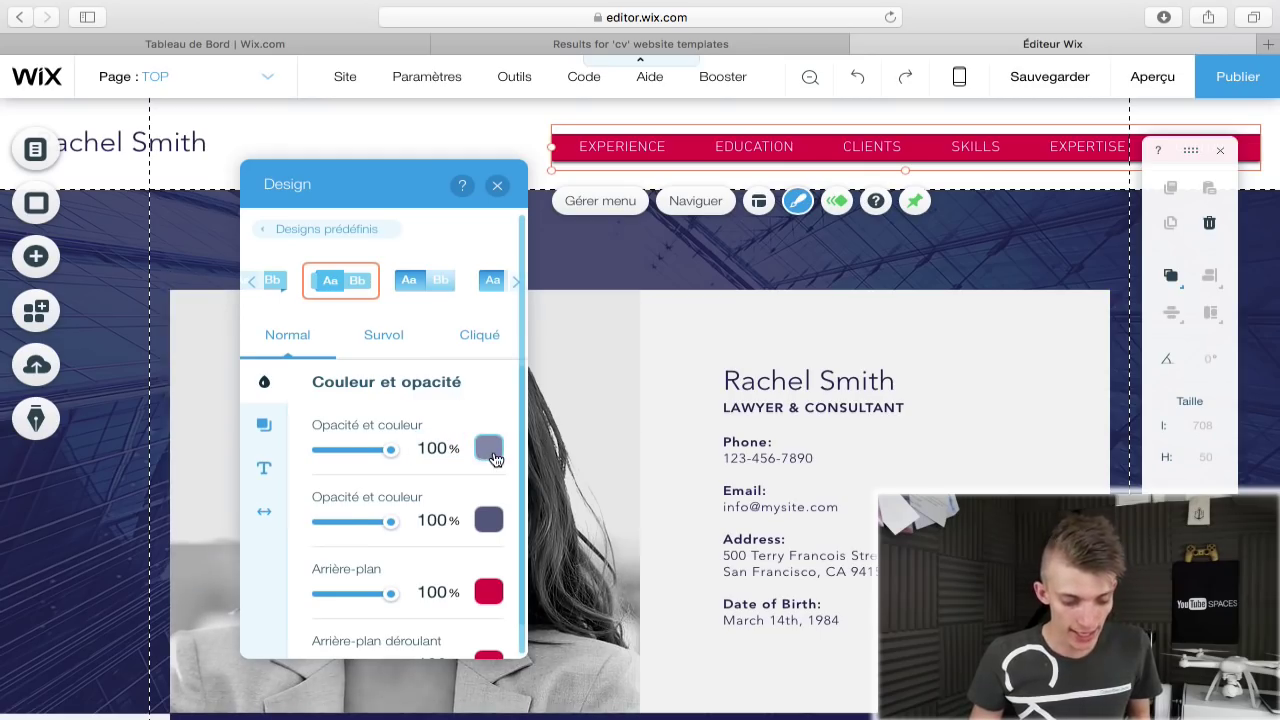
Make the menu background dark blue and preview the site.
{"action": "scroll", "coordinate": [468, 595], "scroll_direction": "down", "scroll_amount": 1}
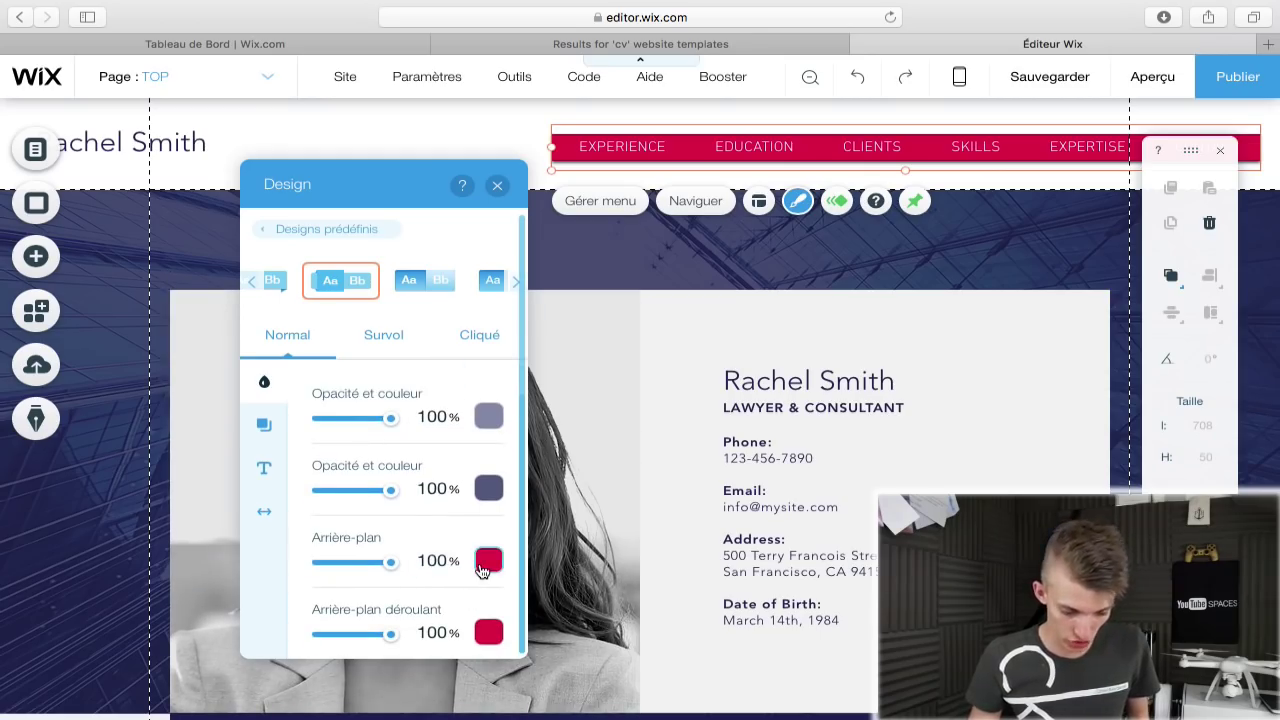
{"action": "left_click", "coordinate": [488, 560]}
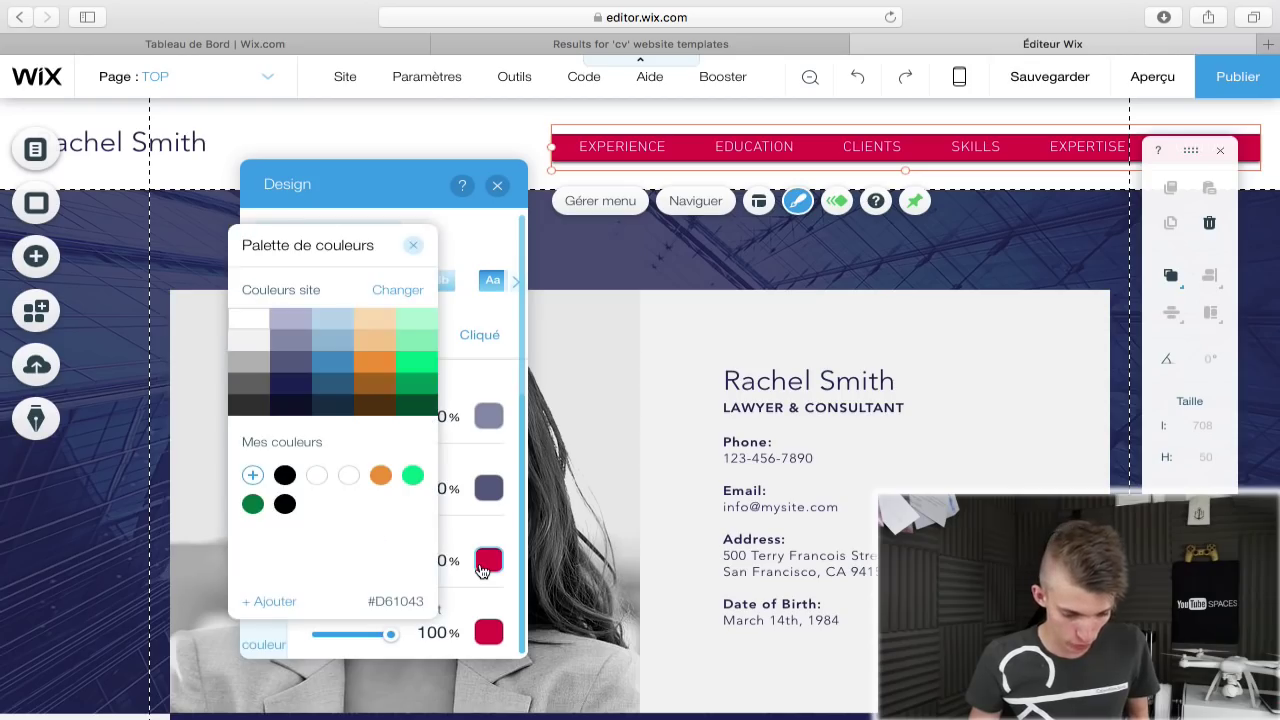
{"action": "left_click", "coordinate": [328, 345]}
{"action": "left_click", "coordinate": [329, 366]}
{"action": "left_click", "coordinate": [1153, 78]}
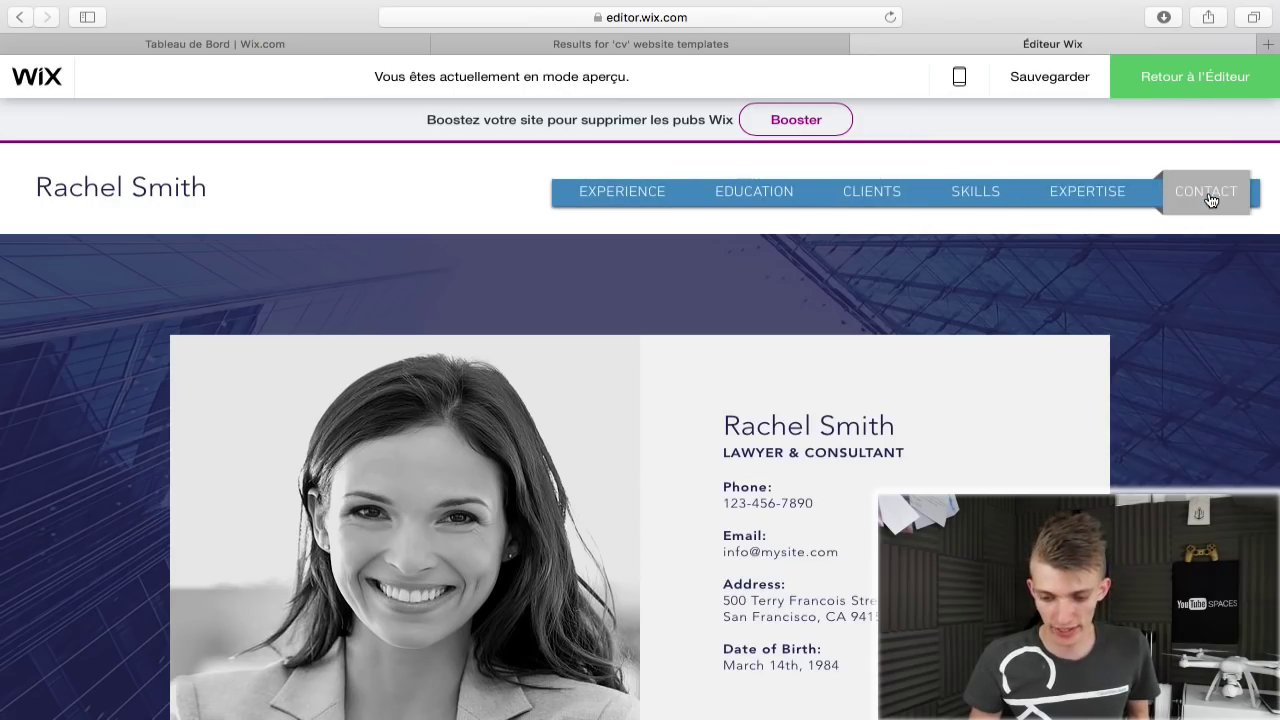
Leave the site preview and return to the editor.
{"action": "left_click", "coordinate": [720, 47]}
{"action": "left_click", "coordinate": [966, 42]}
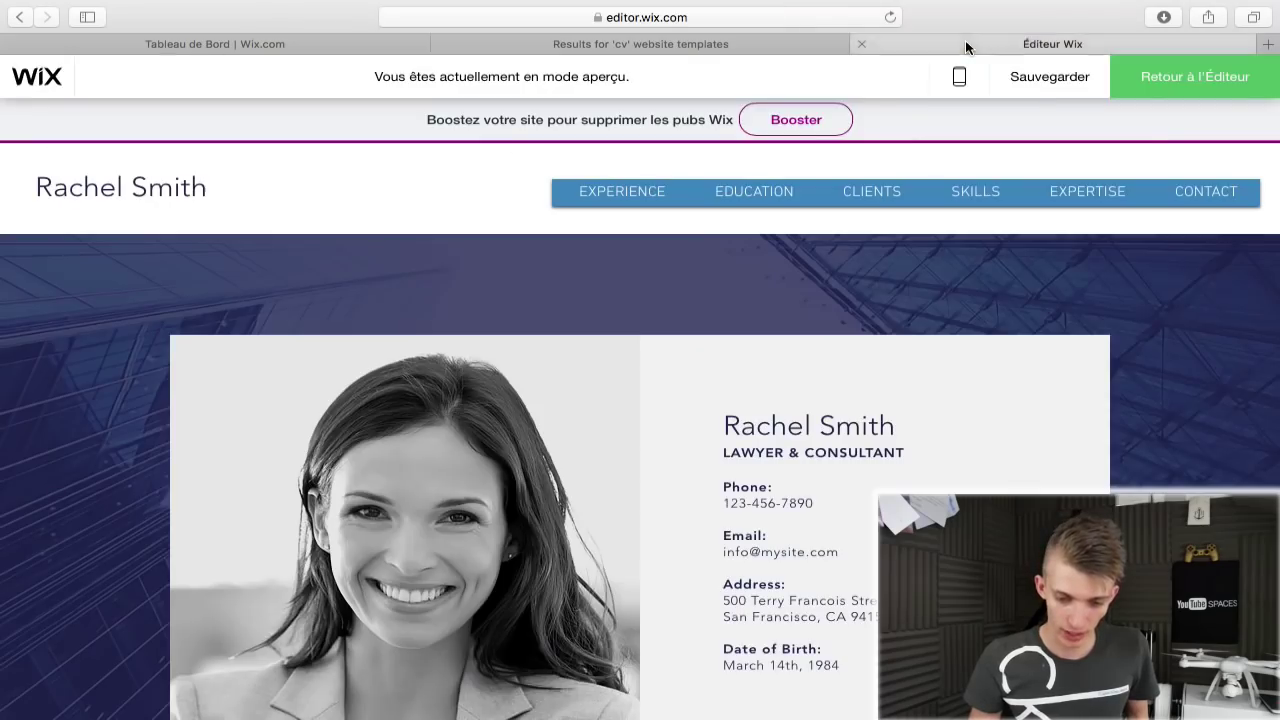
{"action": "left_click", "coordinate": [1191, 79]}
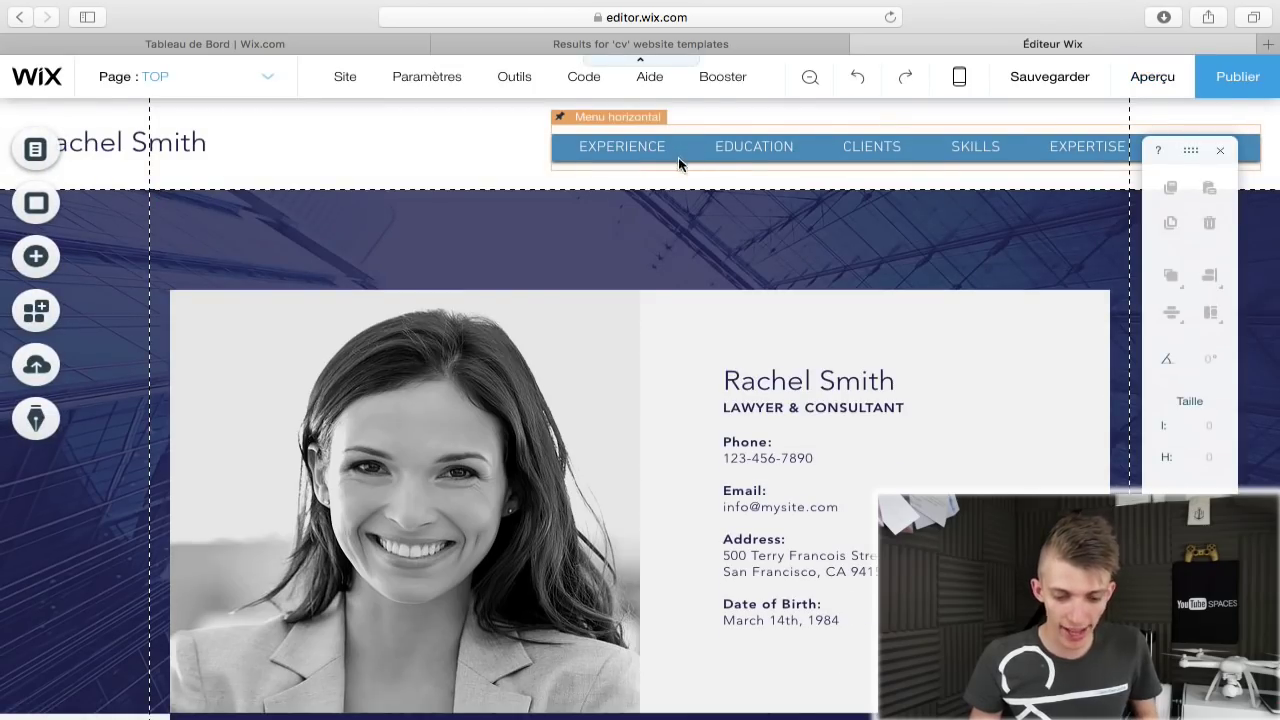
Pin the horizontal menu to the top-centre screen position, with 0 horizontal margin.
{"action": "left_click", "coordinate": [721, 159]}
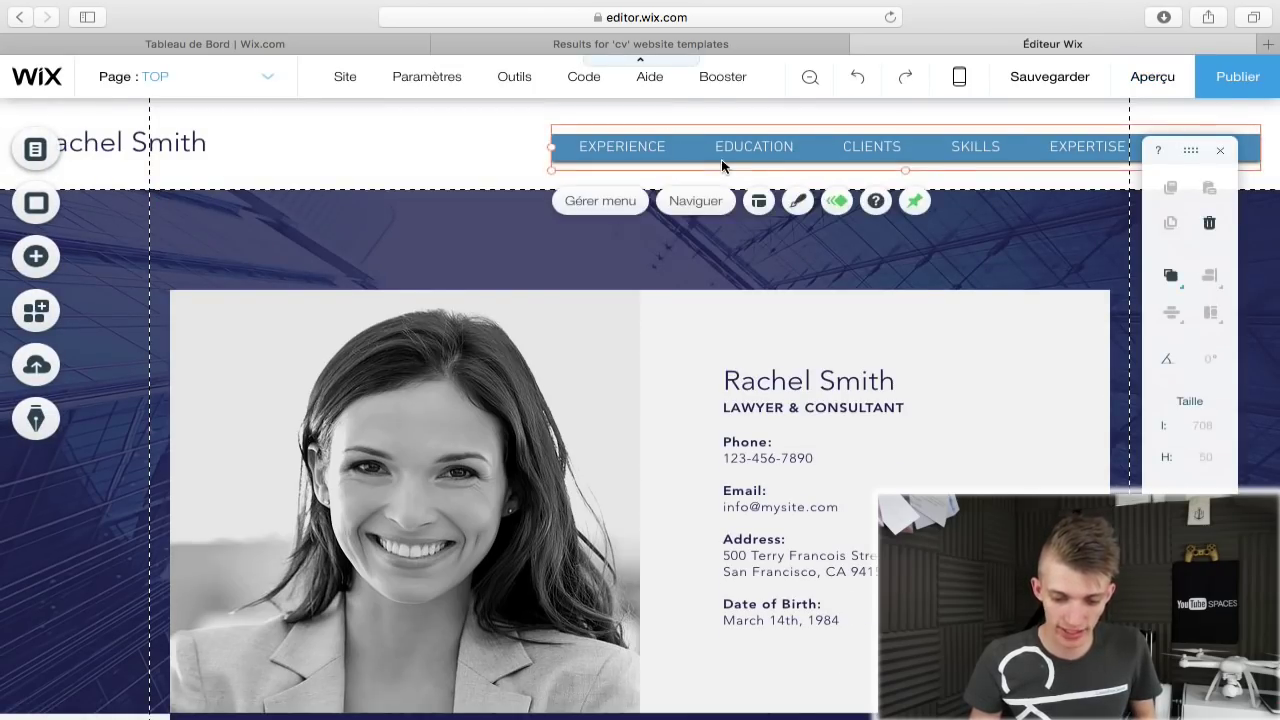
{"action": "left_click", "coordinate": [914, 201]}
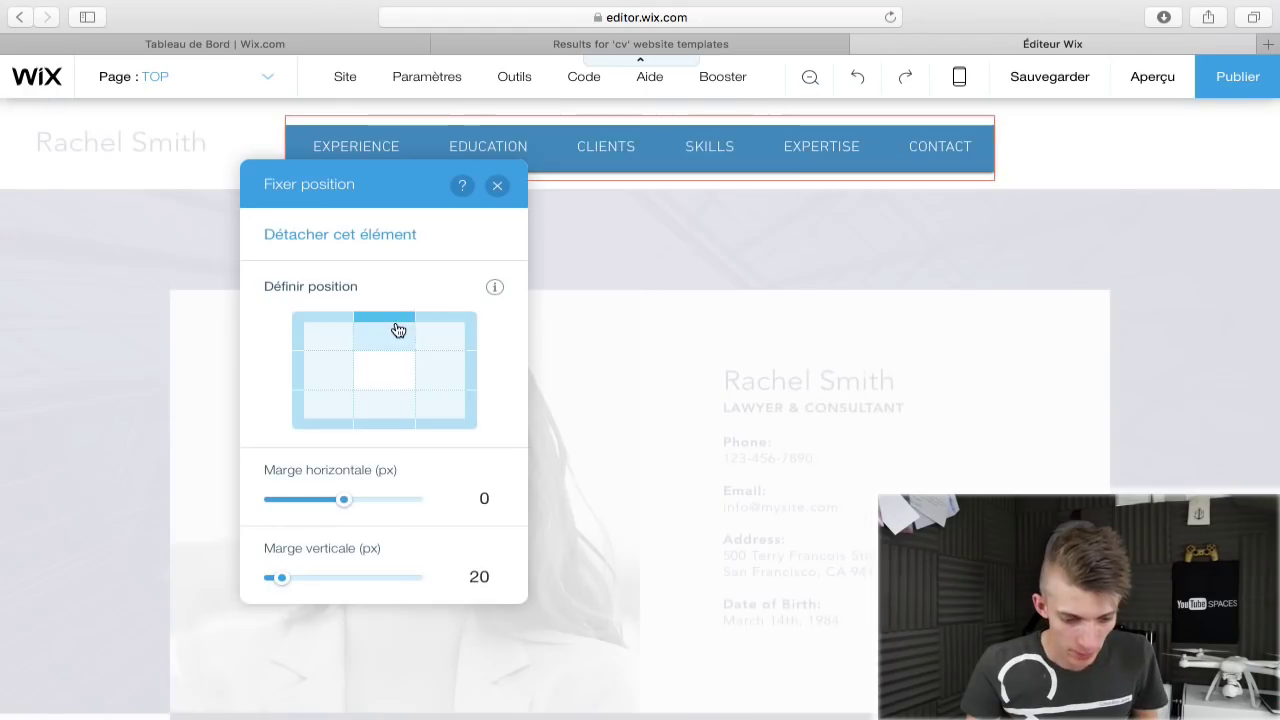
{"action": "left_click", "coordinate": [466, 332]}
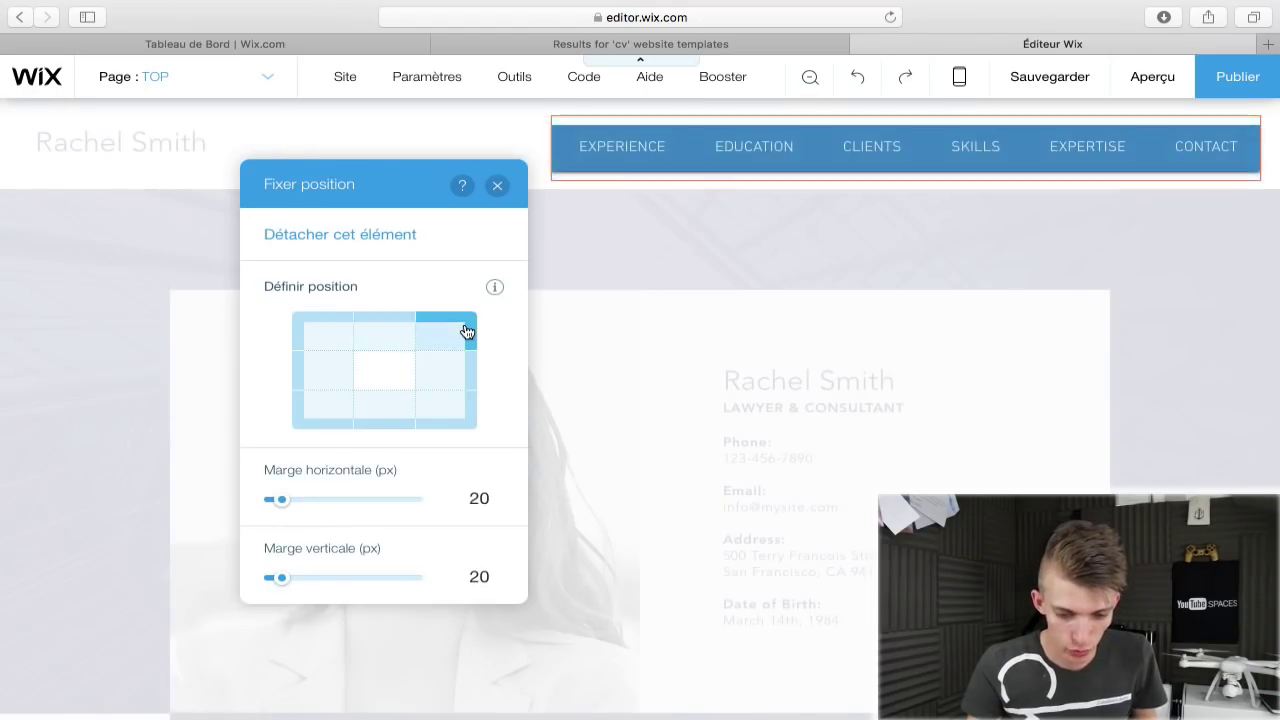
{"action": "left_click", "coordinate": [390, 336]}
{"action": "left_click", "coordinate": [337, 336]}
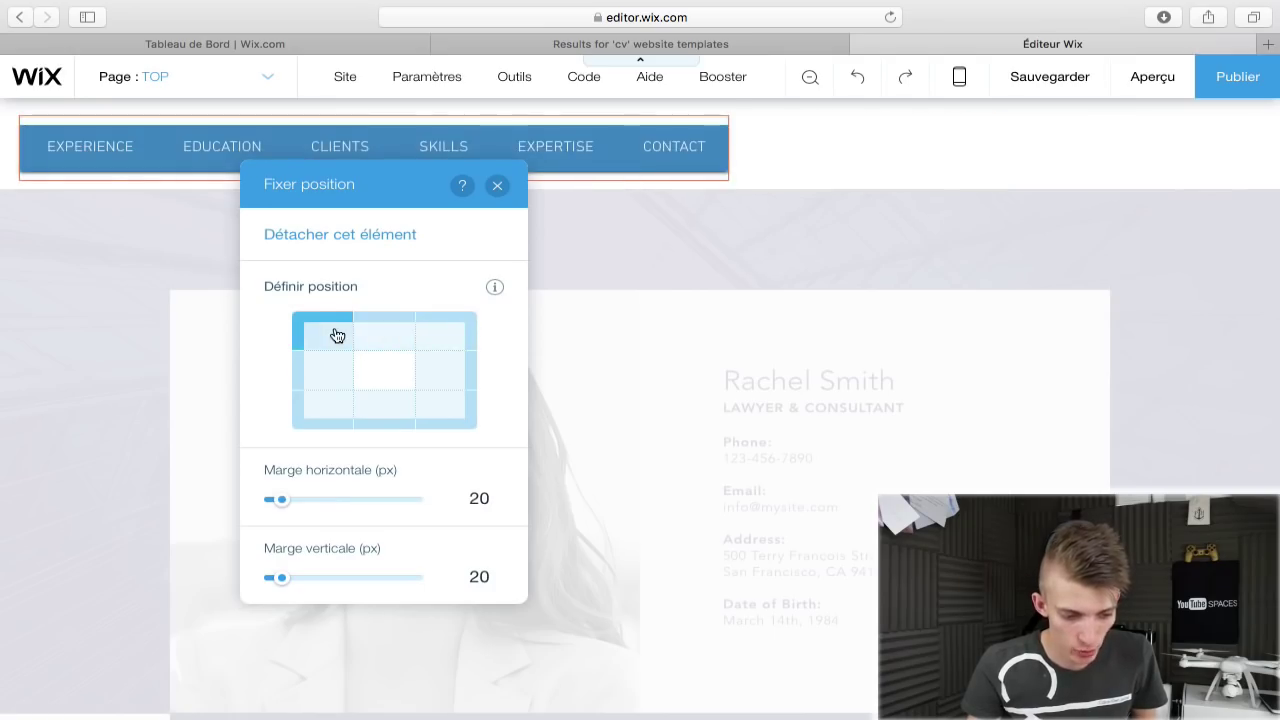
{"action": "left_click", "coordinate": [416, 334]}
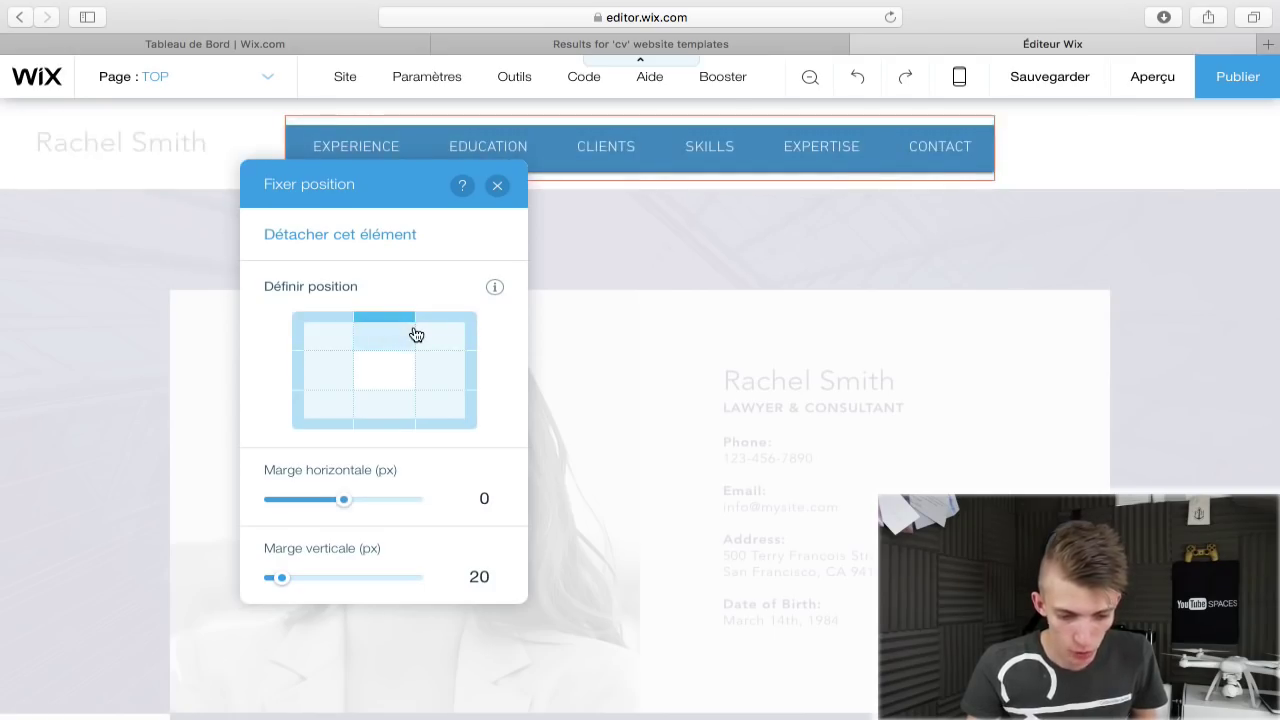
{"action": "left_click", "coordinate": [494, 189]}
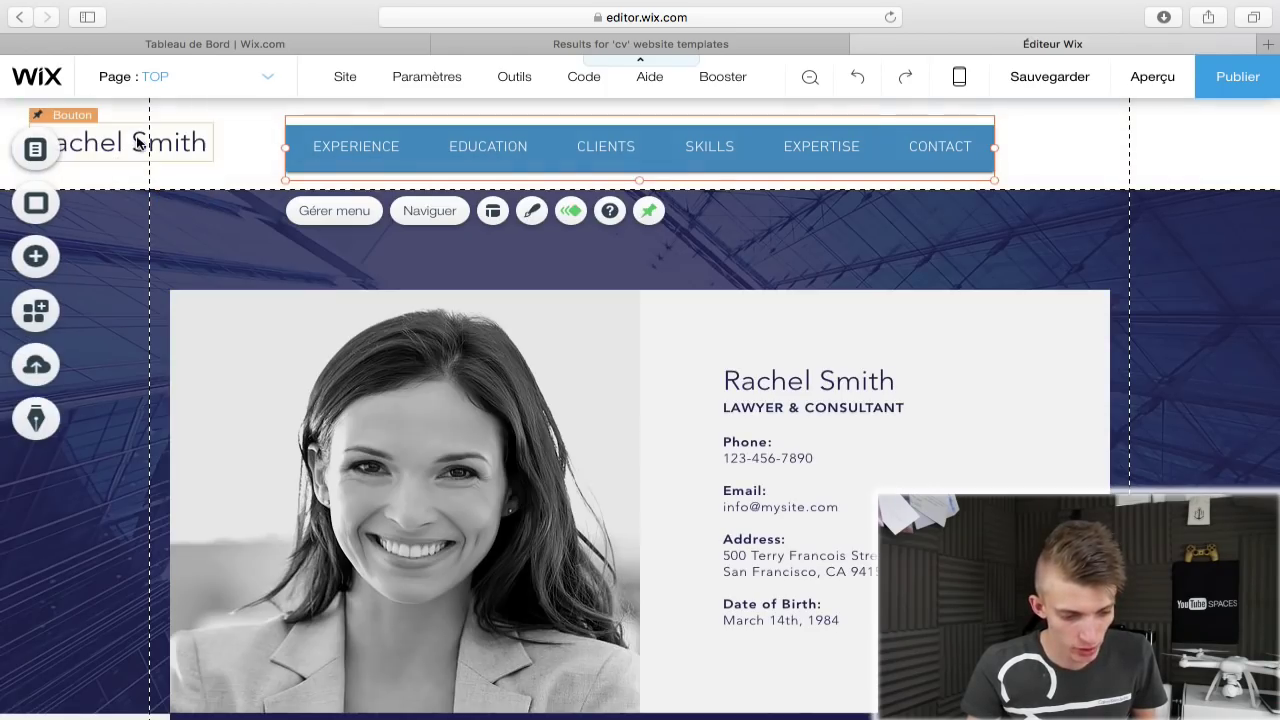
{"action": "left_click", "coordinate": [139, 143]}
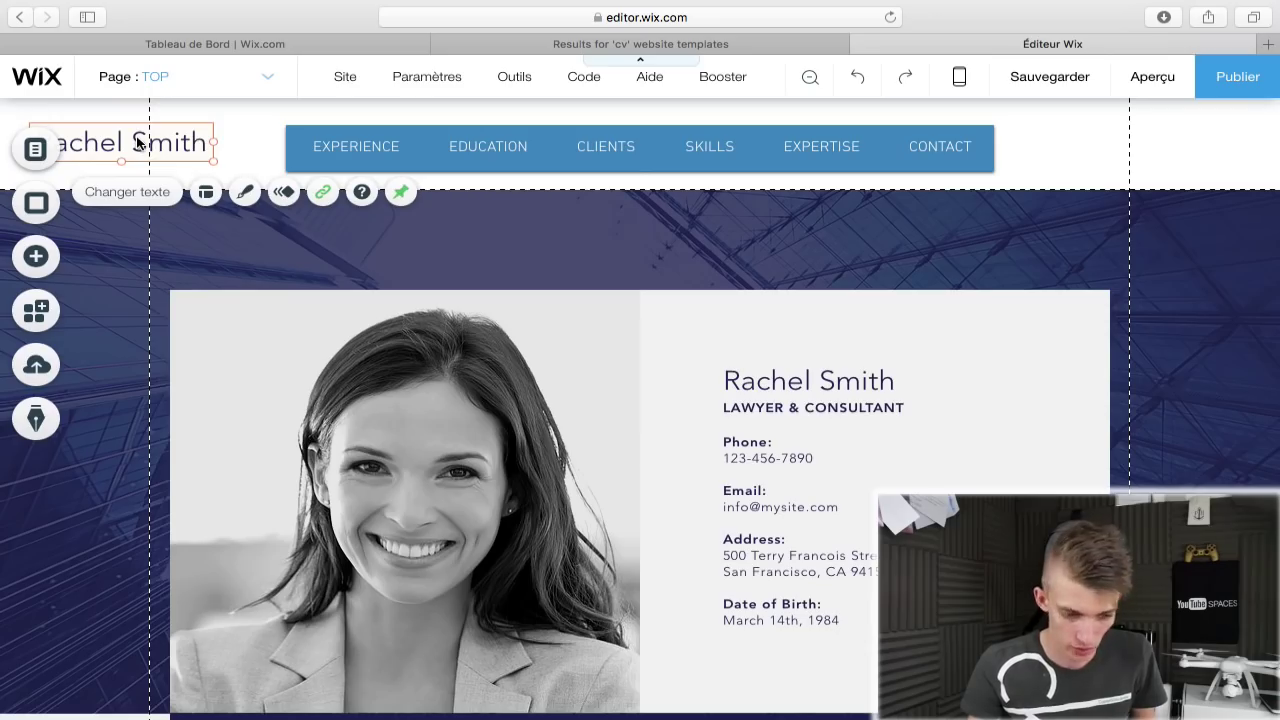
Delete the top-left sample name and open the image library for the portrait.
{"action": "left_click", "coordinate": [139, 143]}
{"action": "key", "text": "Delete"}
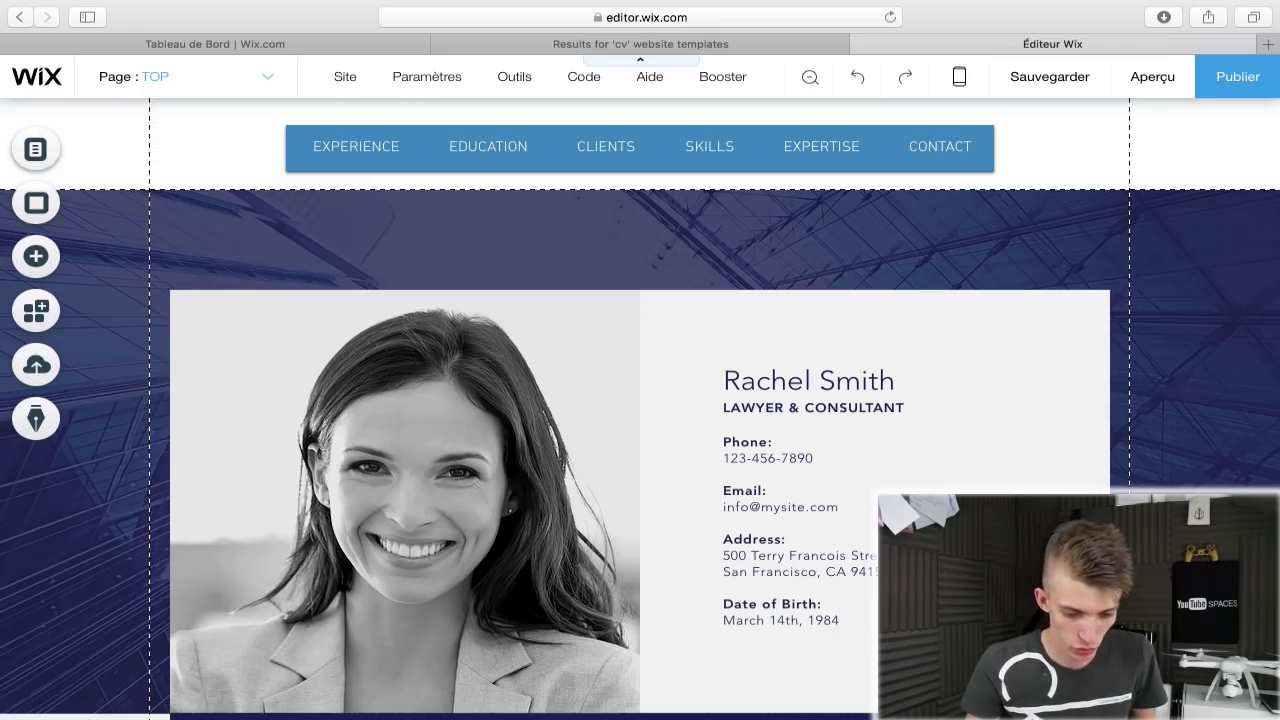
{"action": "left_click", "coordinate": [453, 520]}
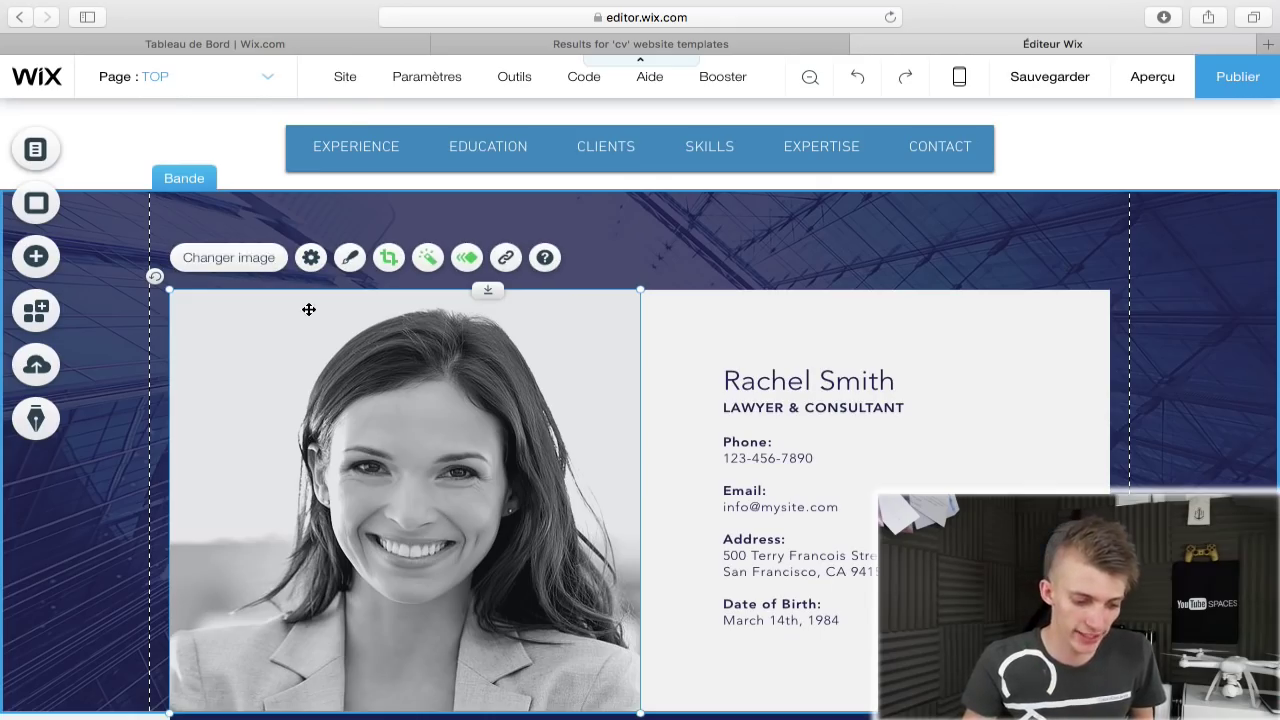
{"action": "left_click", "coordinate": [236, 258]}
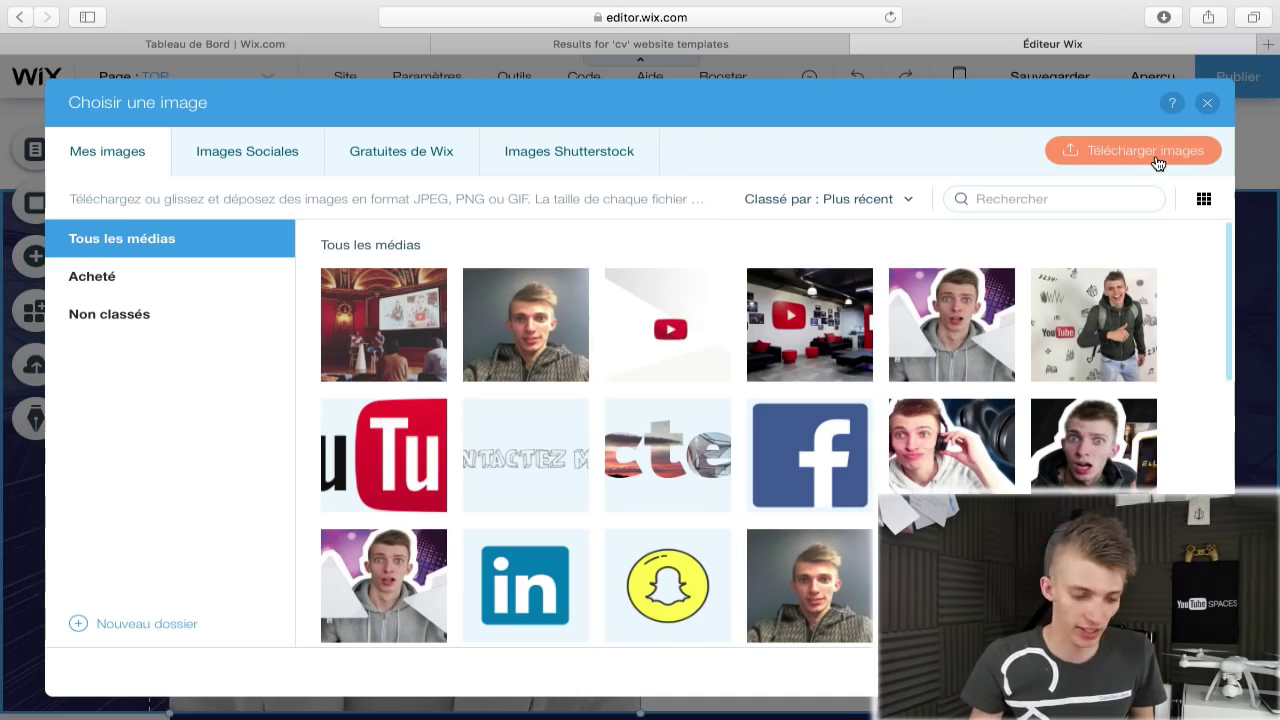
Swap the portrait for the conference-hall photo from Mes images.
{"action": "left_click", "coordinate": [193, 171]}
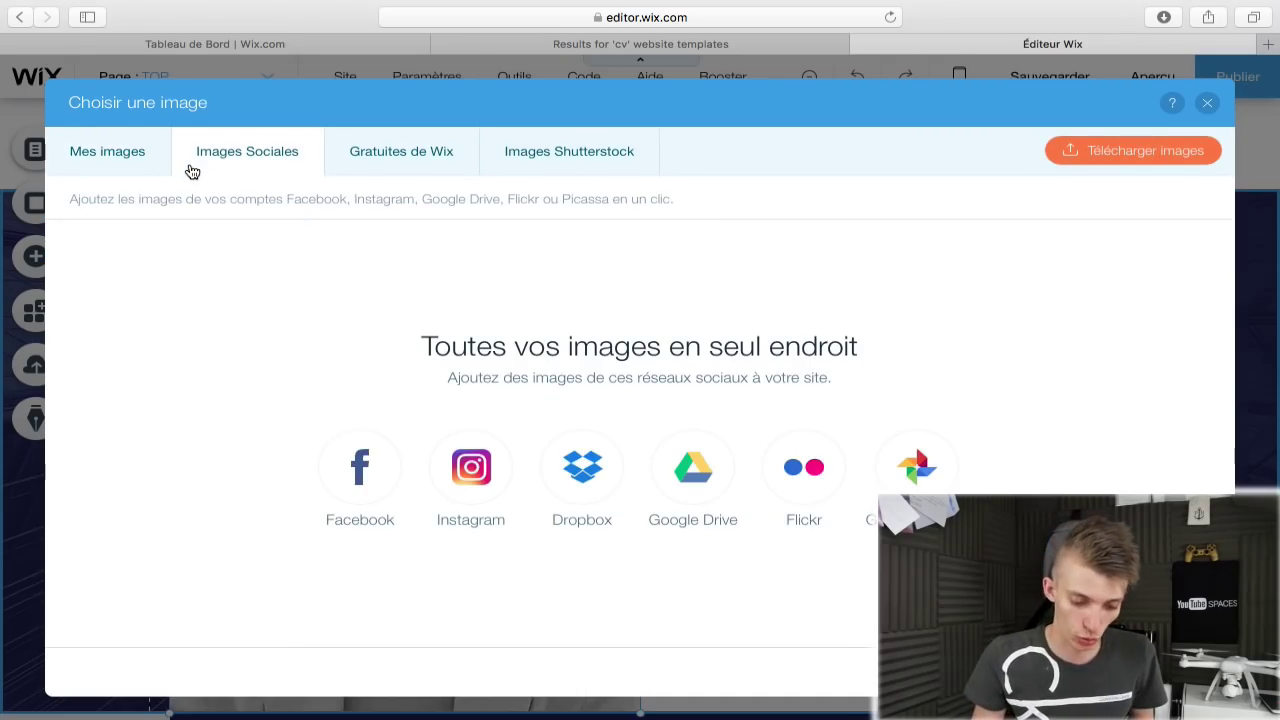
{"action": "left_click", "coordinate": [391, 160]}
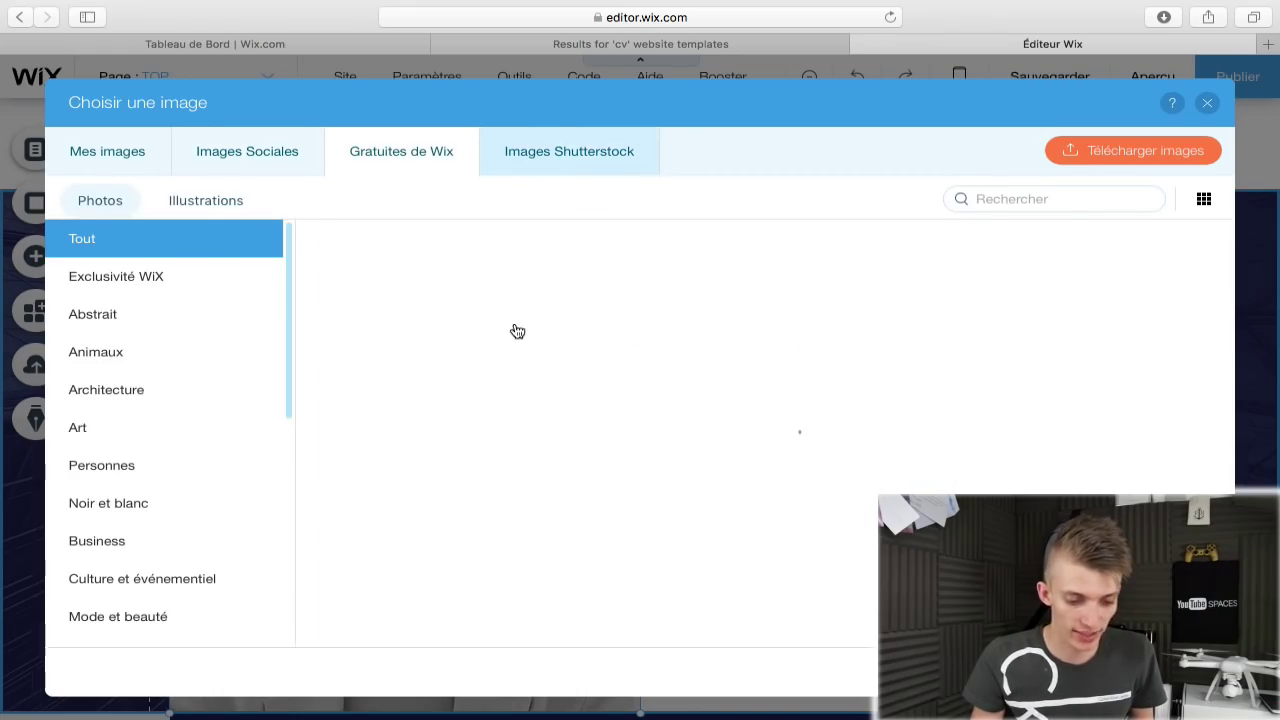
{"action": "left_click", "coordinate": [143, 158]}
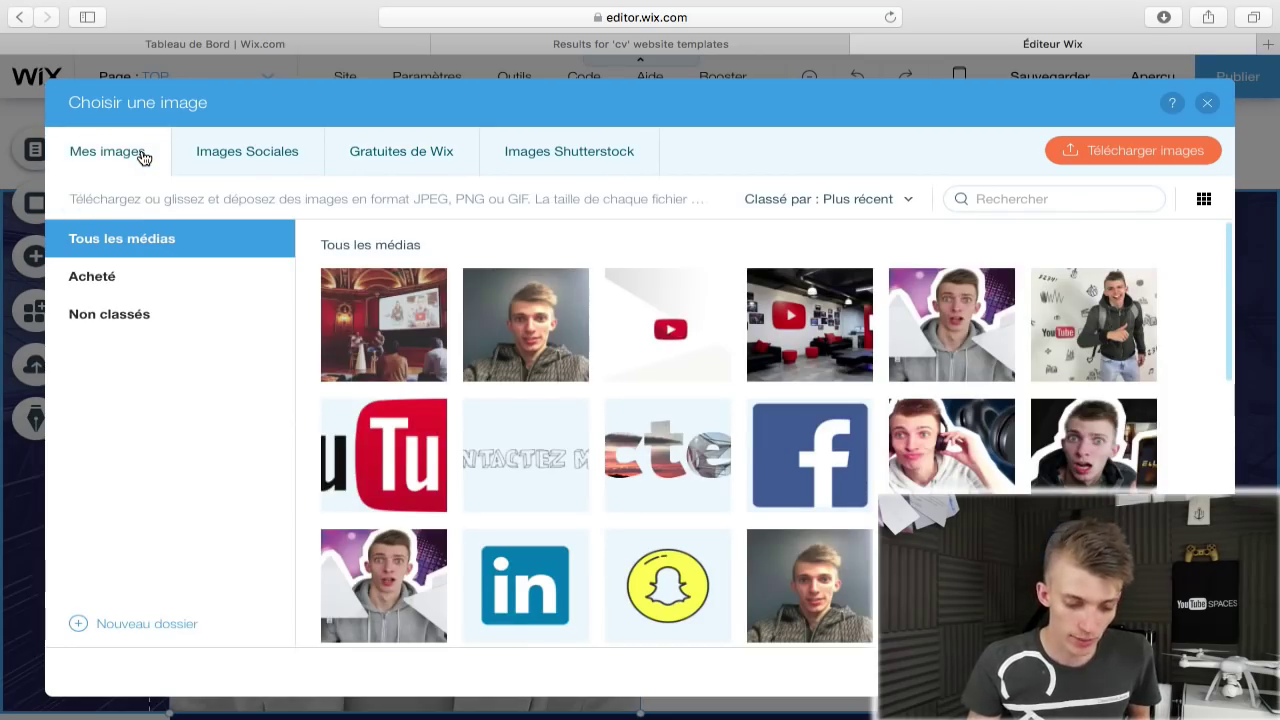
{"action": "left_click", "coordinate": [358, 302]}
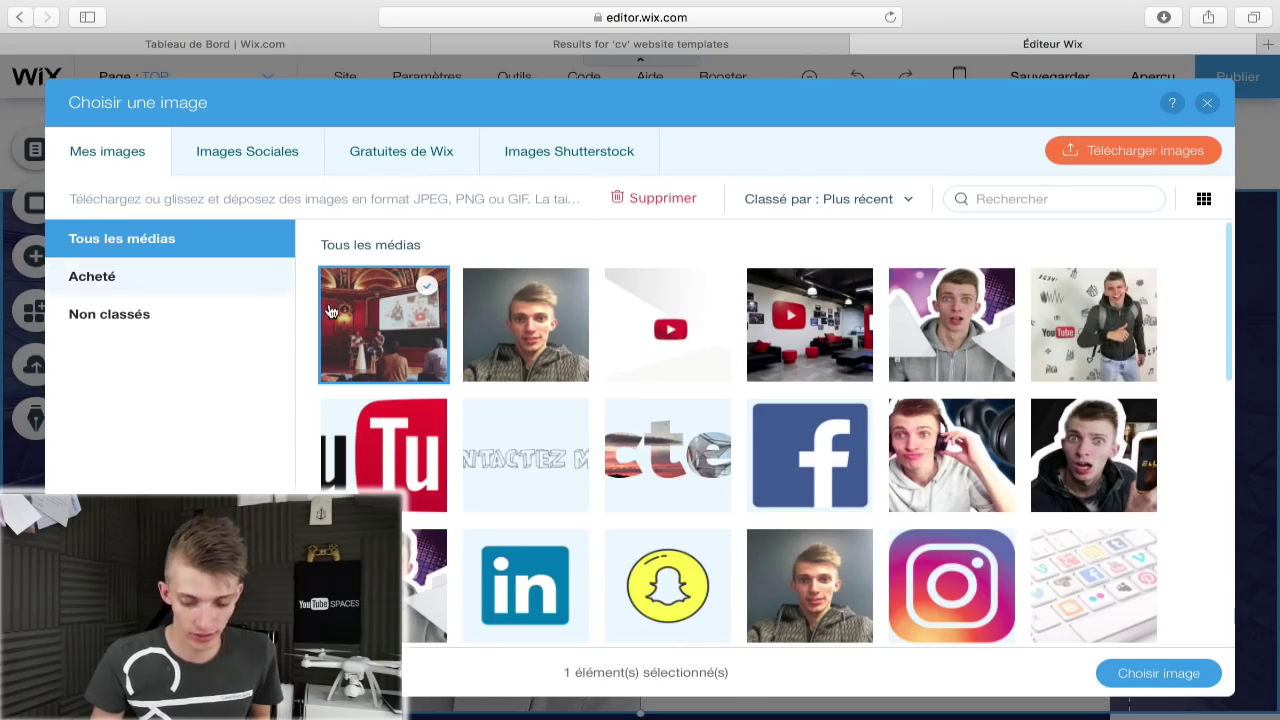
{"action": "left_click", "coordinate": [1158, 673]}
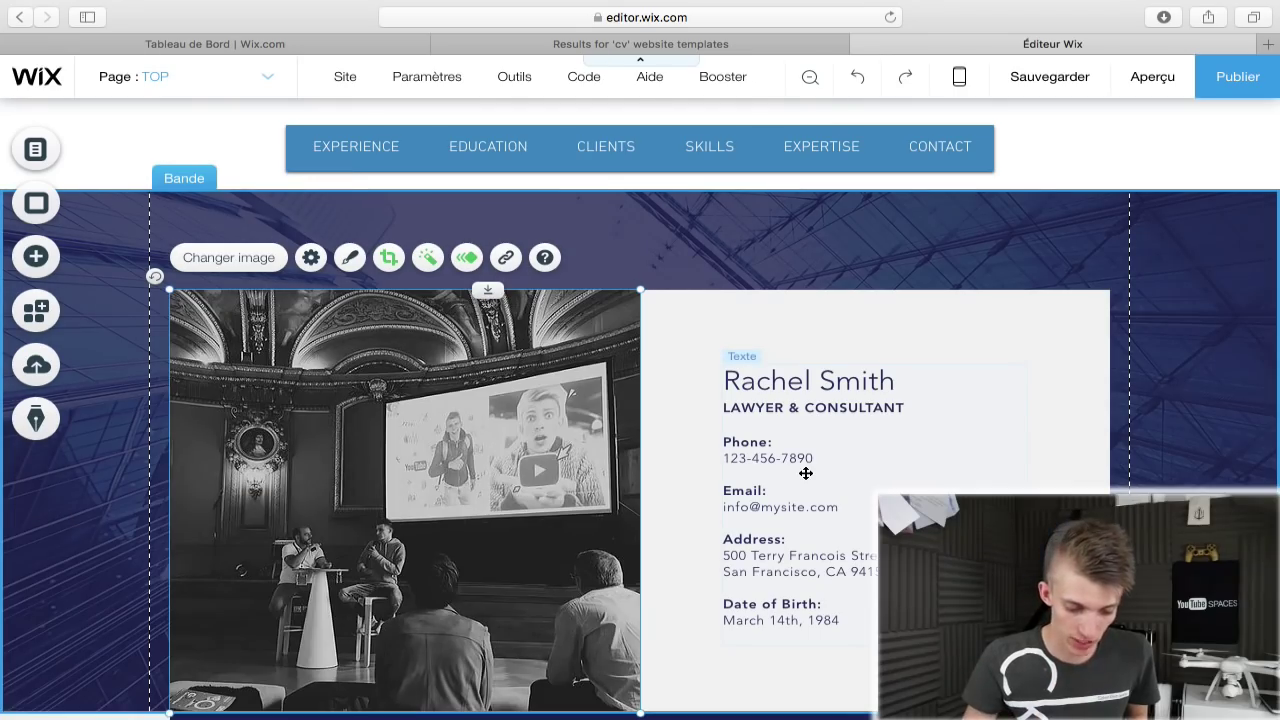
{"action": "scroll", "coordinate": [806, 473], "scroll_direction": "down", "scroll_amount": 2}
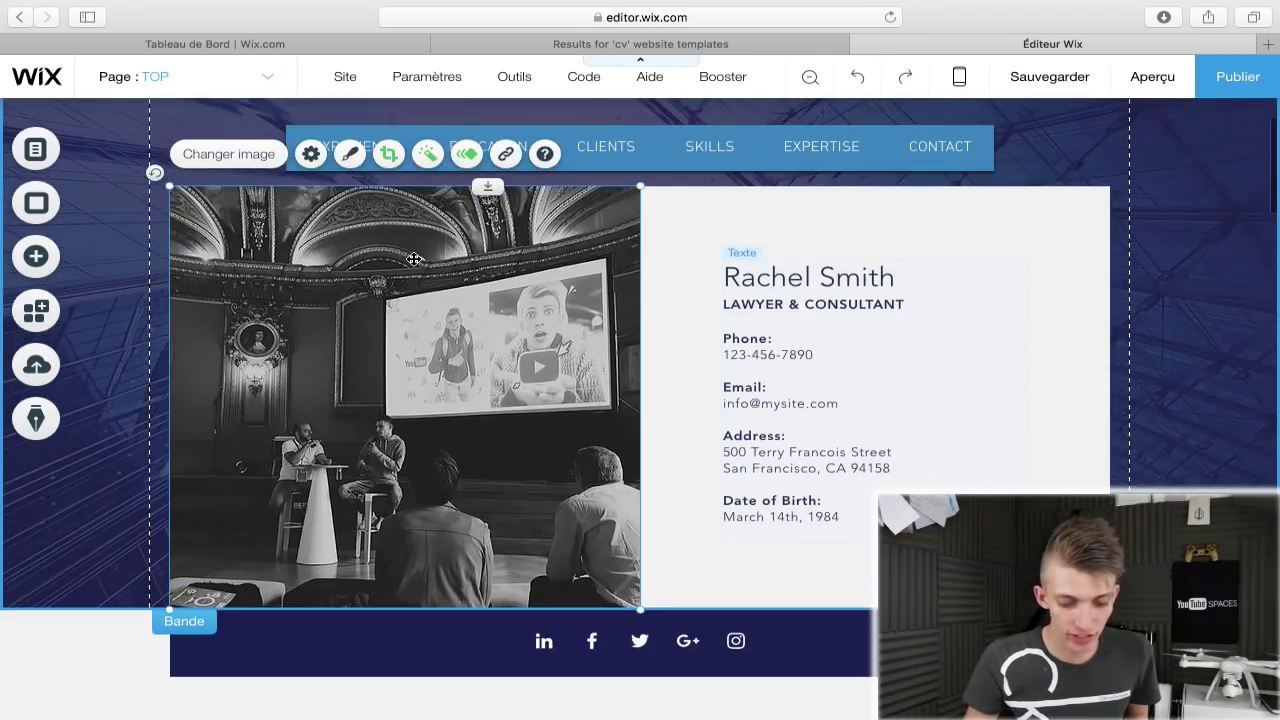
Set the conference-hall photo's filter to Aucun.
{"action": "right_click", "coordinate": [405, 341]}
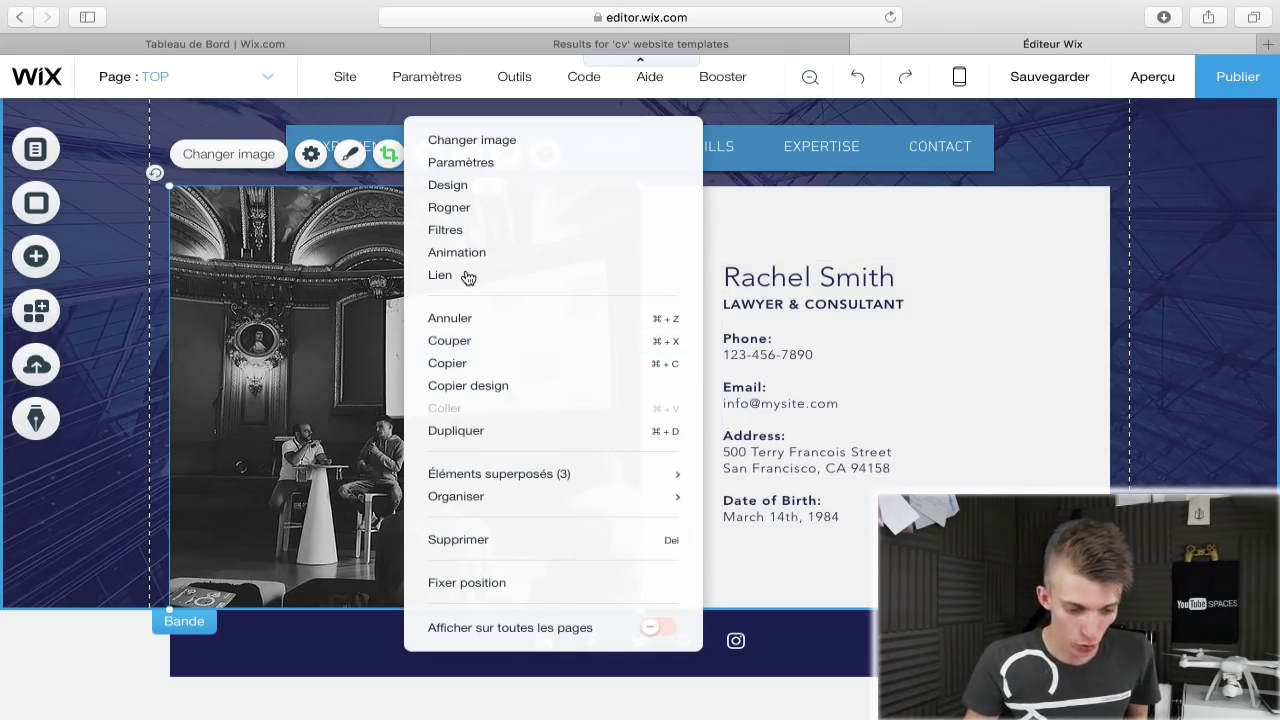
{"action": "left_click", "coordinate": [520, 243]}
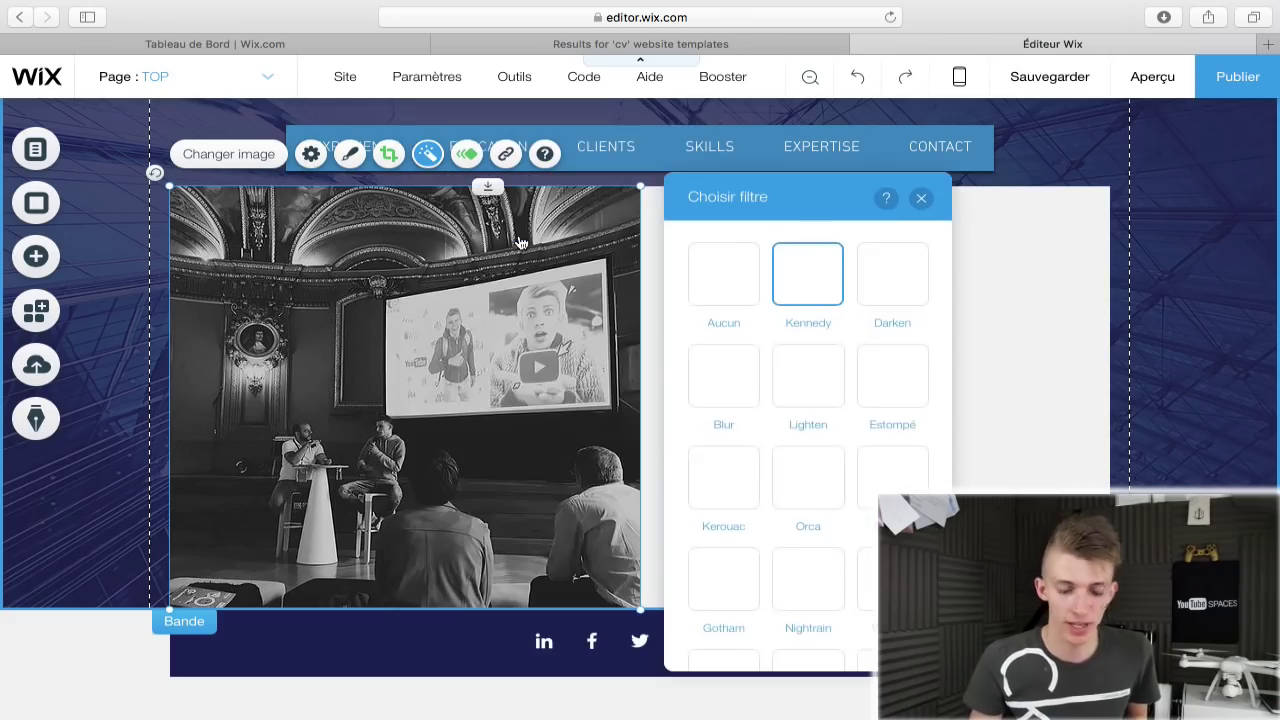
{"action": "left_click", "coordinate": [748, 289]}
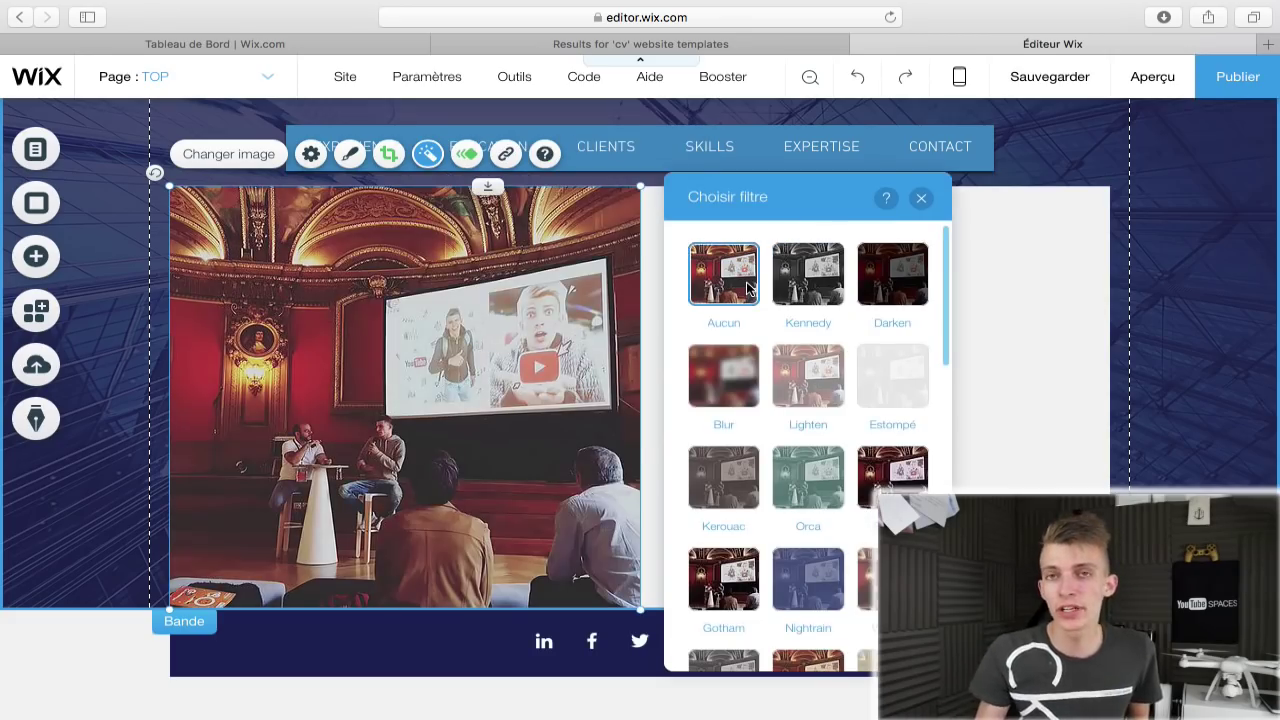
{"action": "left_click", "coordinate": [921, 197]}
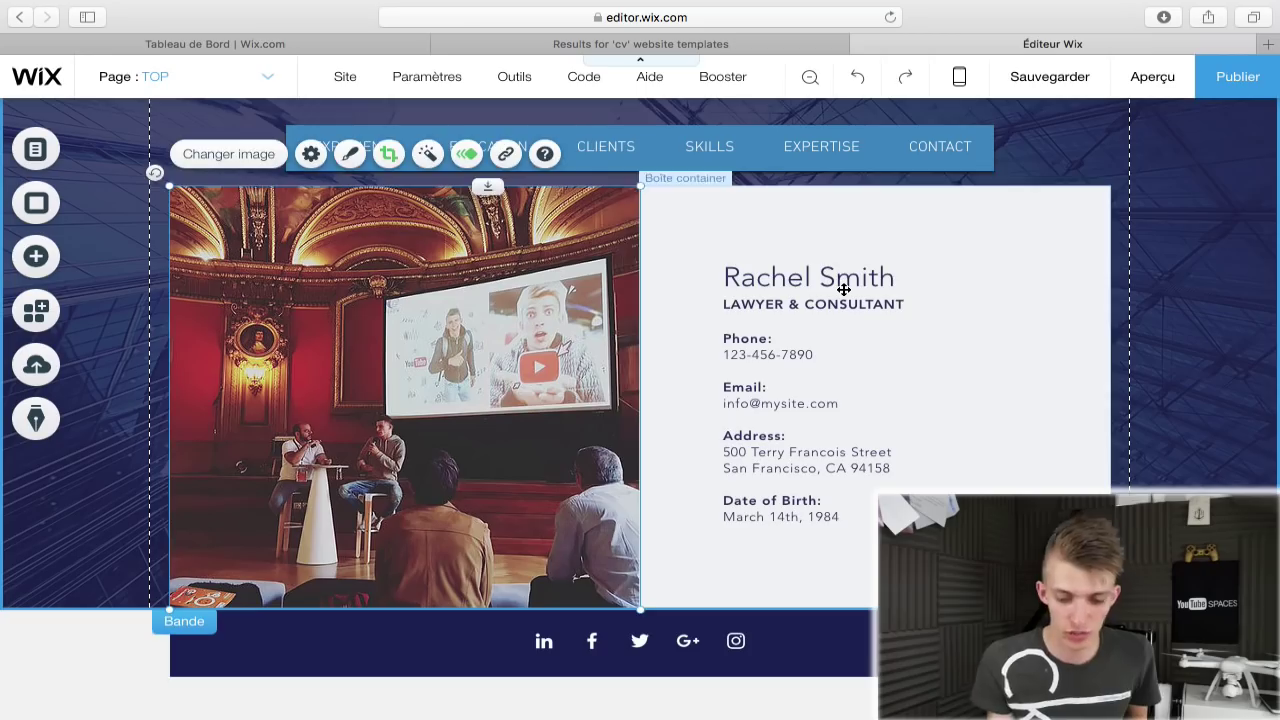
{"action": "left_click", "coordinate": [844, 289]}
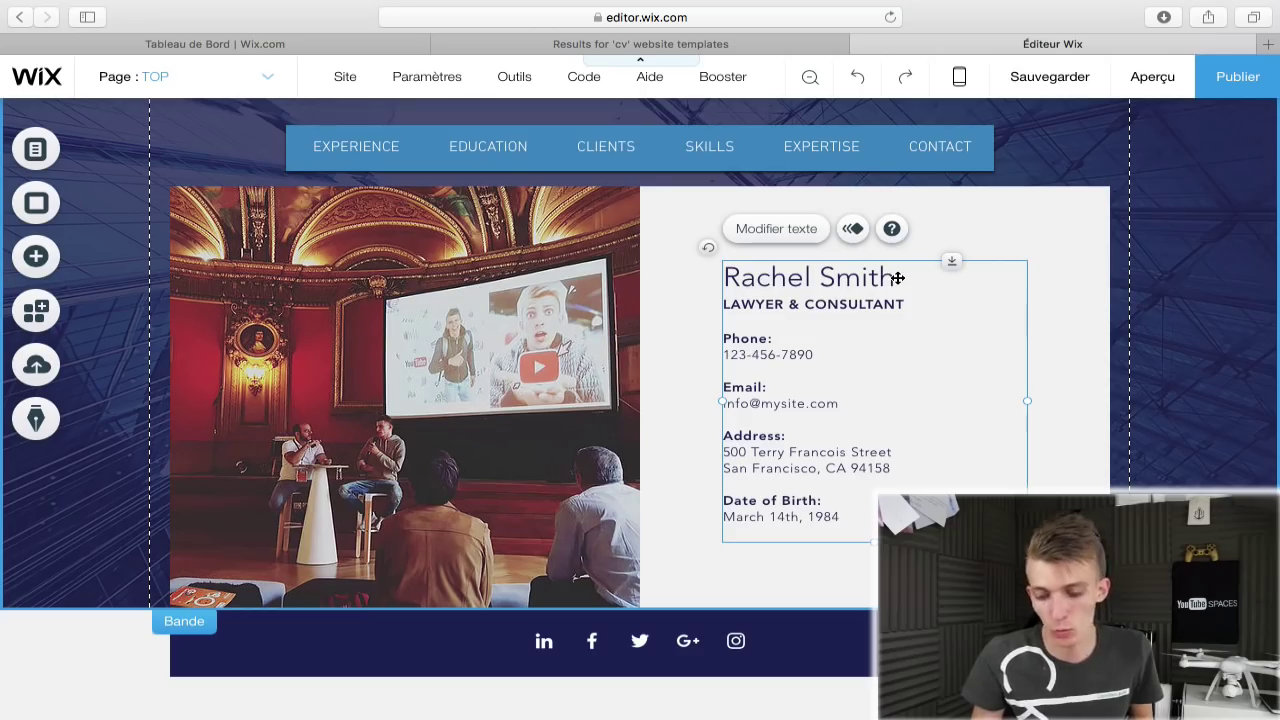
Replace the sample name heading with the owner's full name.
{"action": "double_click", "coordinate": [897, 278]}
{"action": "type", "text": "Chris"}
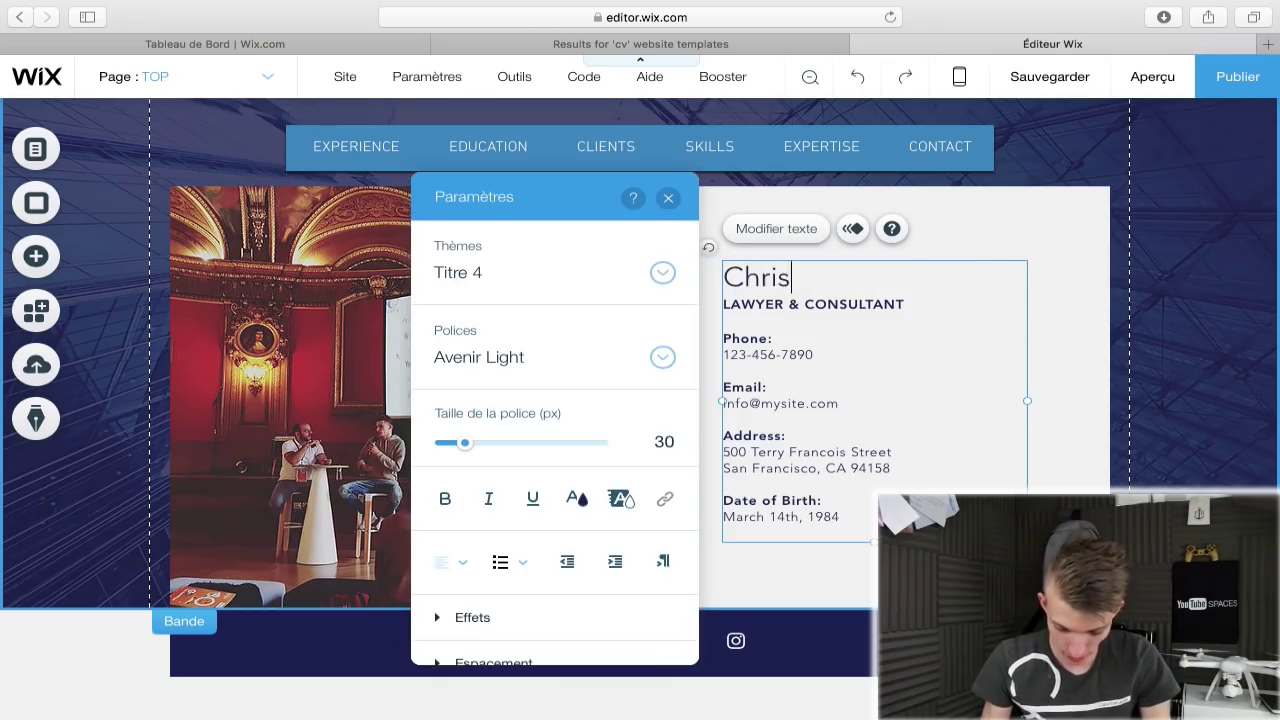
{"action": "type", "text": "tophe"}
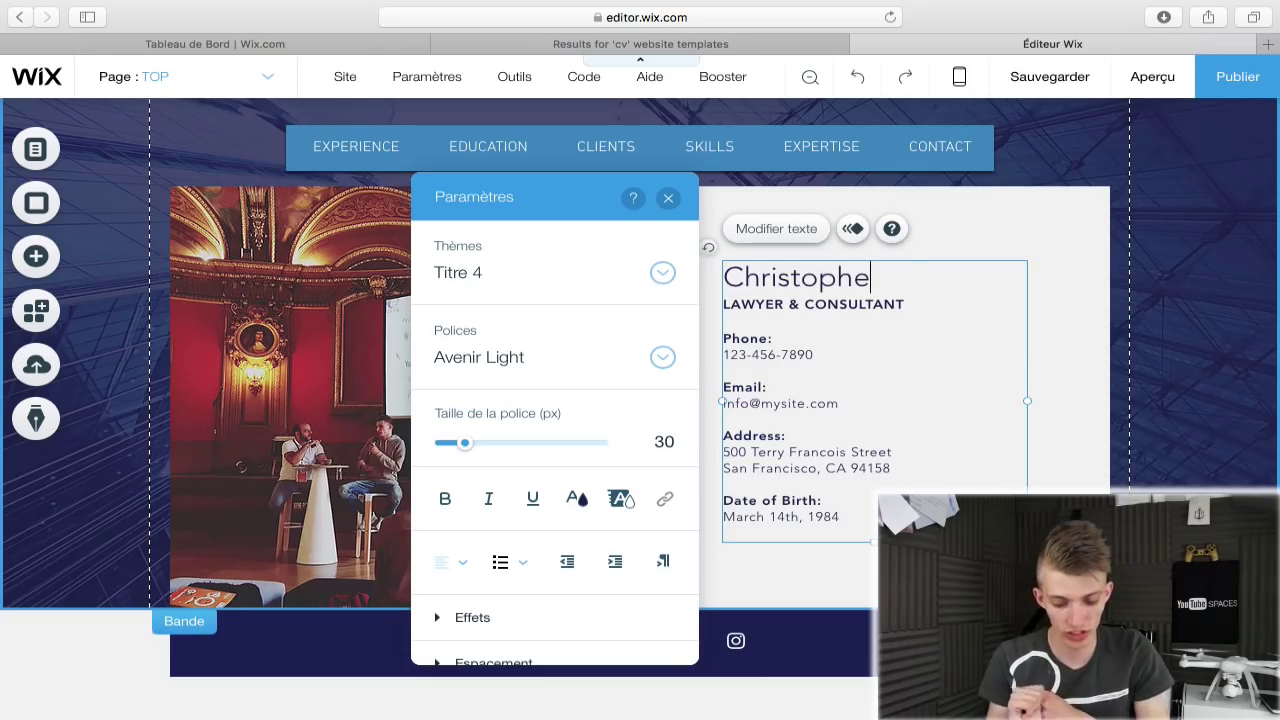
{"action": "type", "text": "r Mor"}
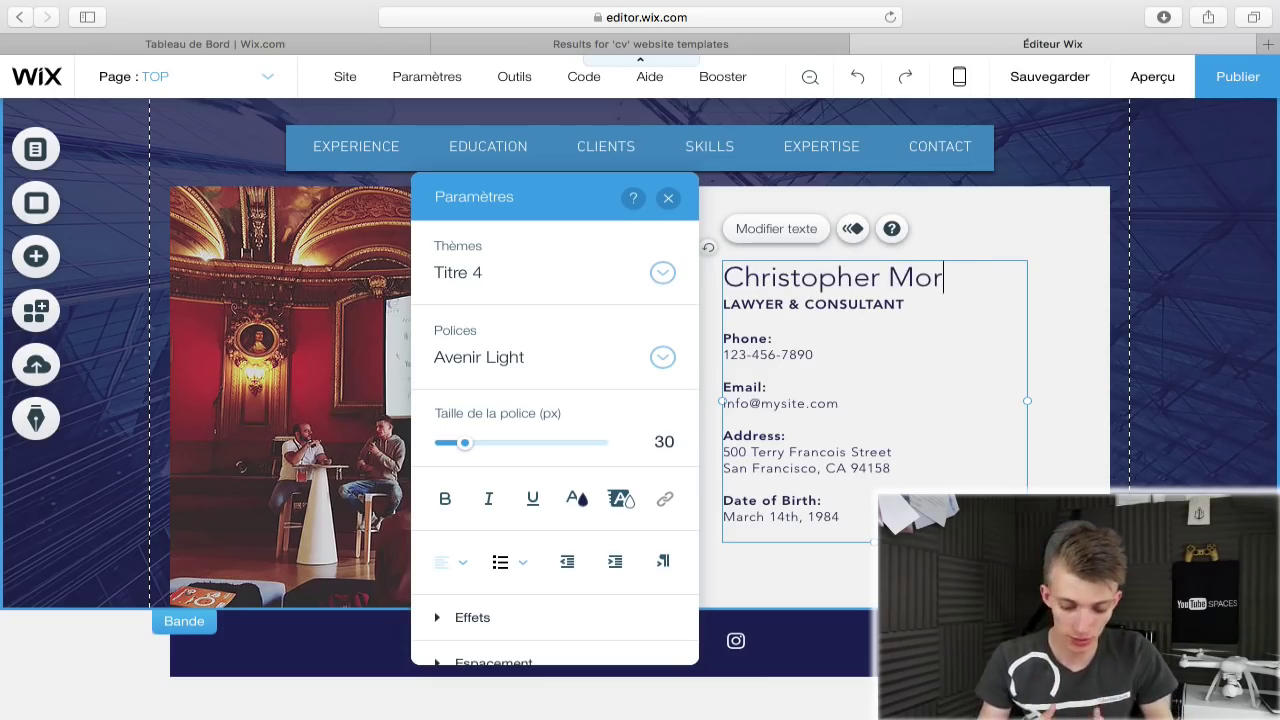
{"action": "type", "text": "fin"}
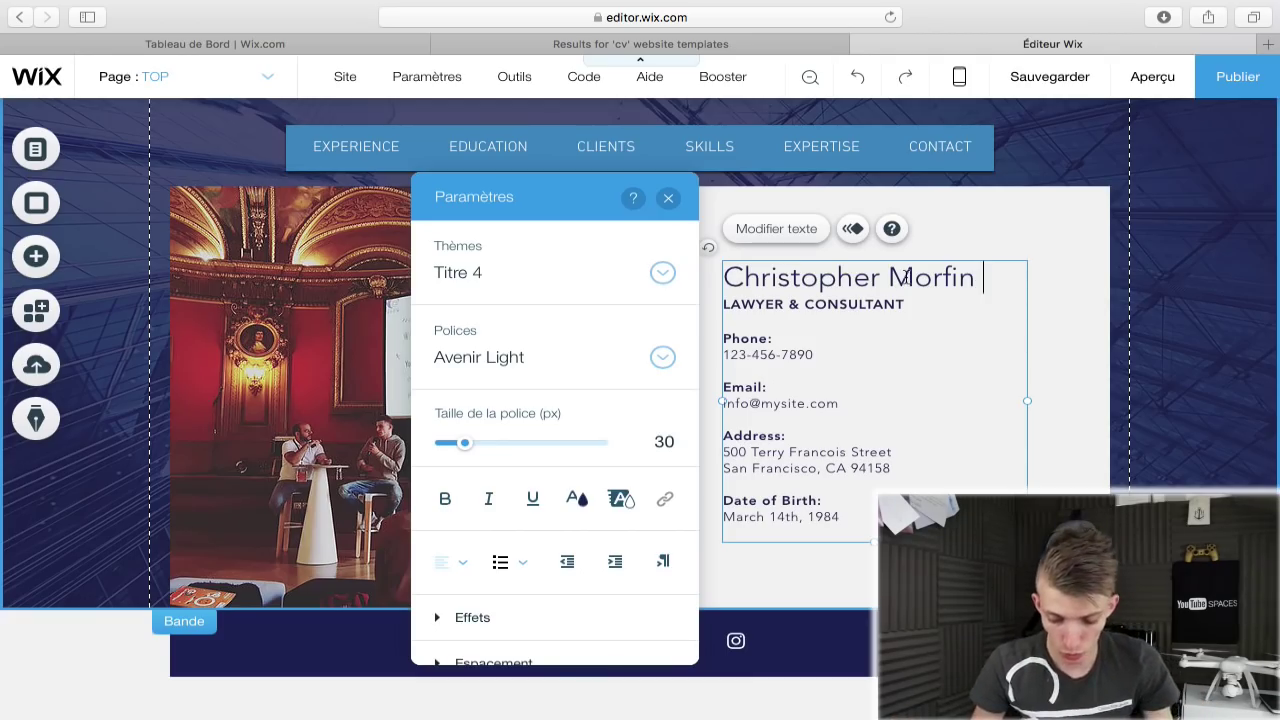
{"action": "left_click", "coordinate": [668, 197]}
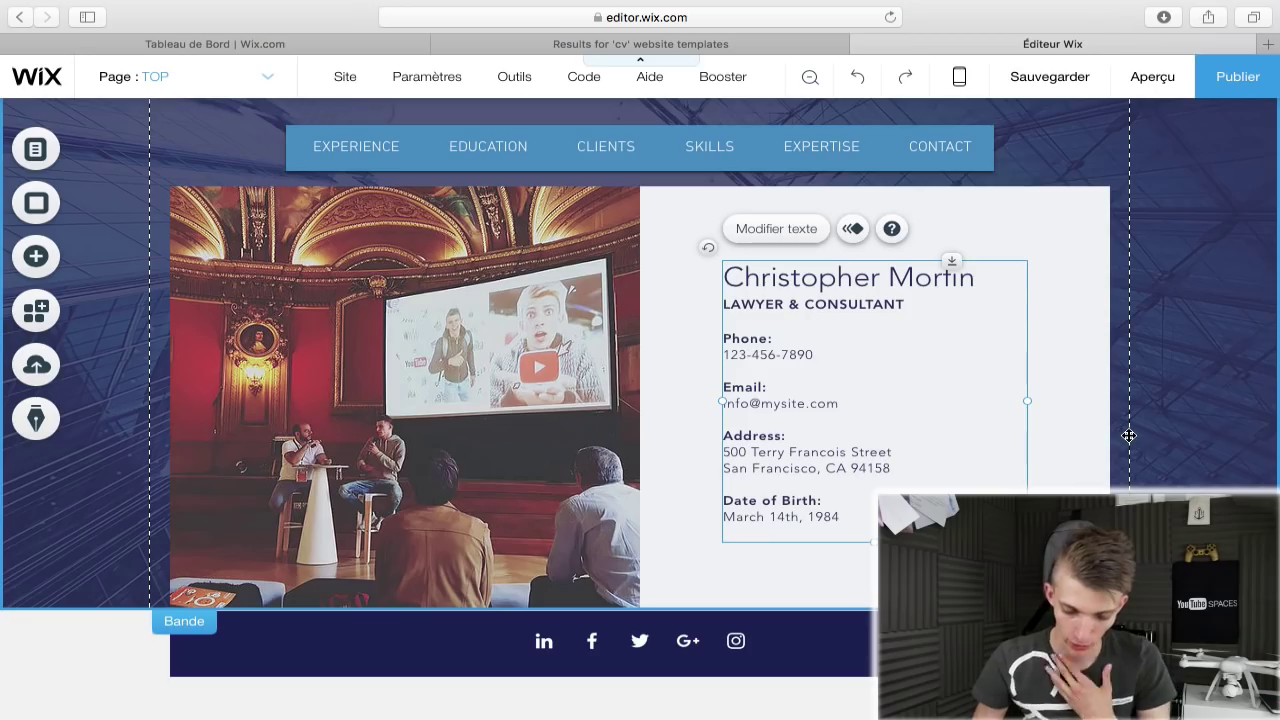
Check the social icons bar's link settings, then select the header band.
{"action": "scroll", "coordinate": [1129, 436], "scroll_direction": "down", "scroll_amount": 3}
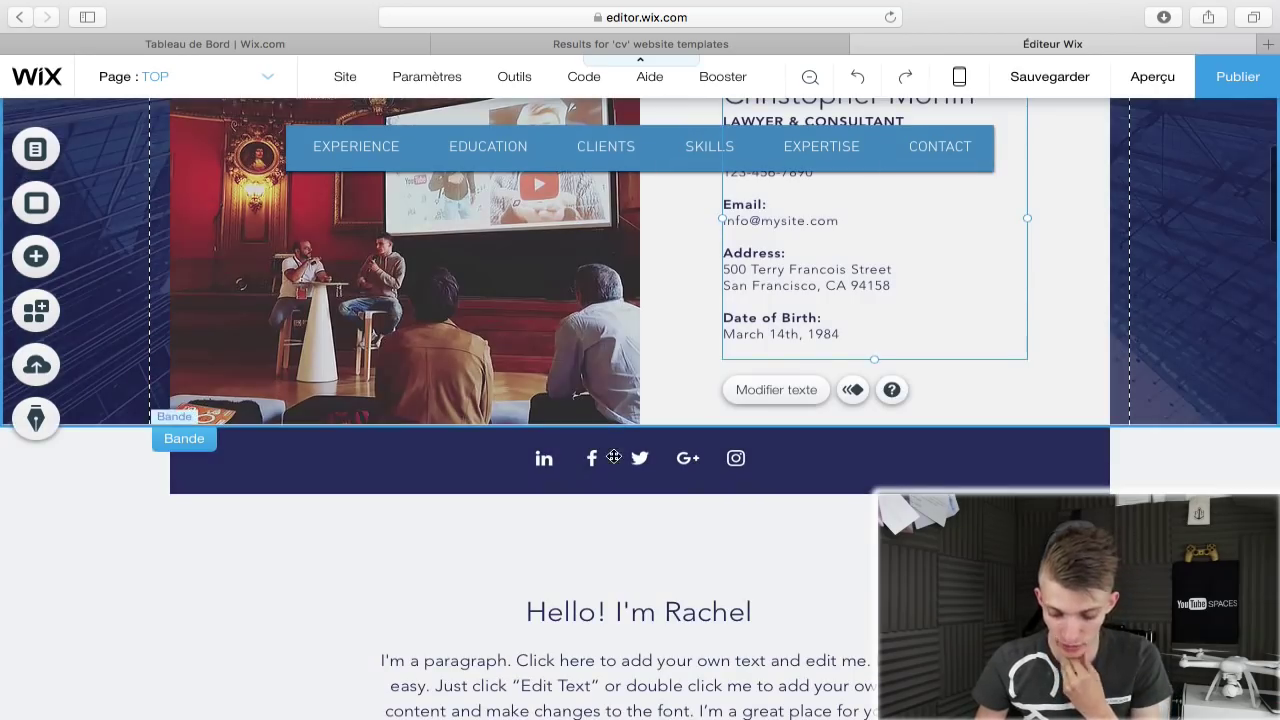
{"action": "left_click", "coordinate": [607, 463]}
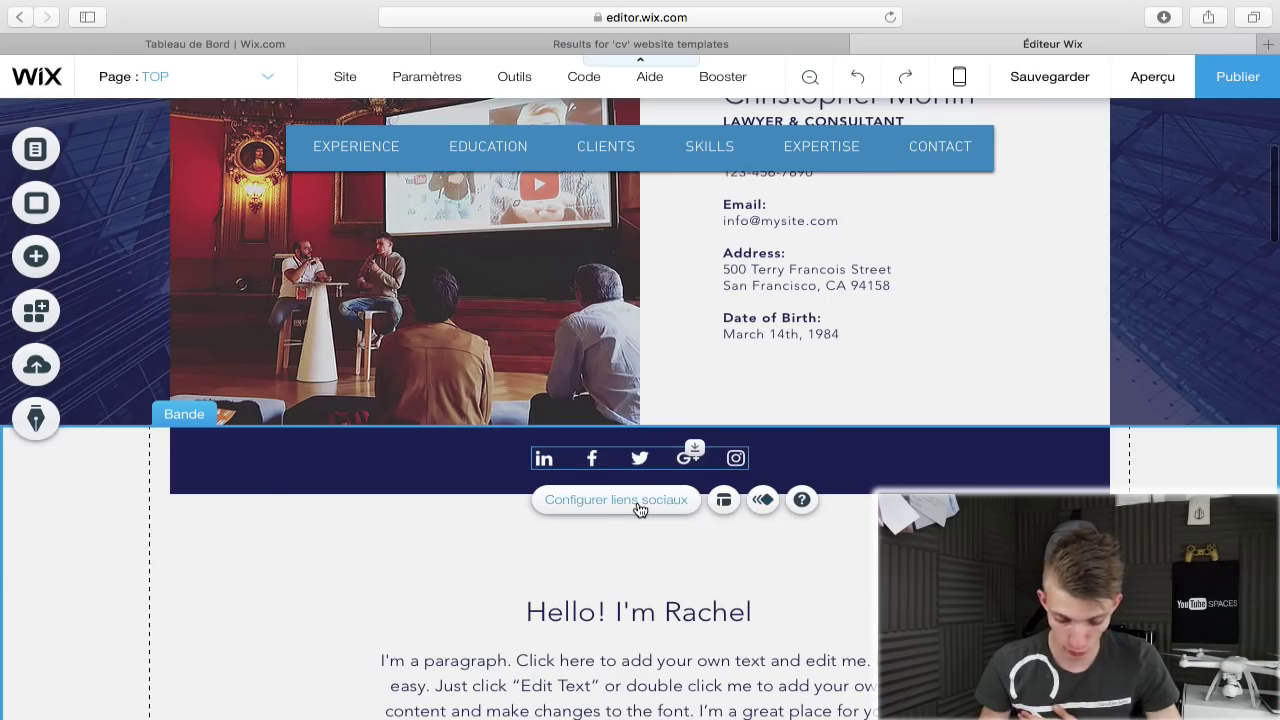
{"action": "left_click", "coordinate": [638, 503]}
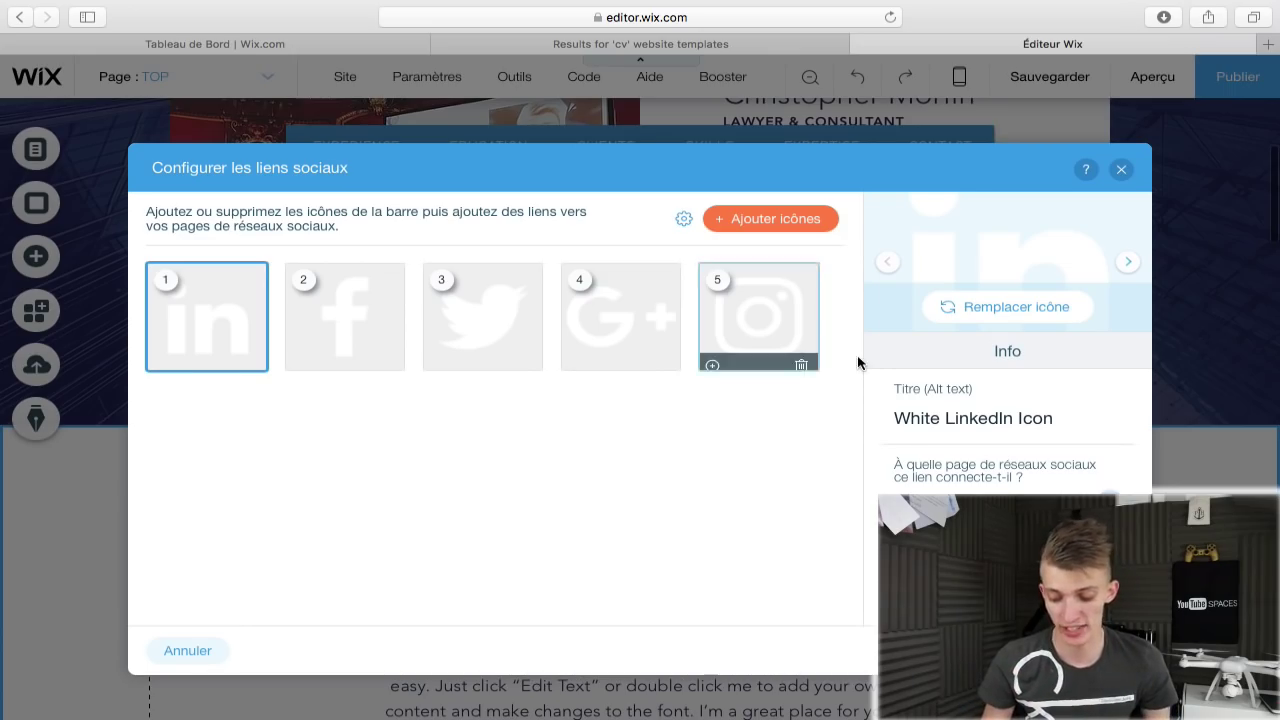
{"action": "left_click", "coordinate": [1120, 172]}
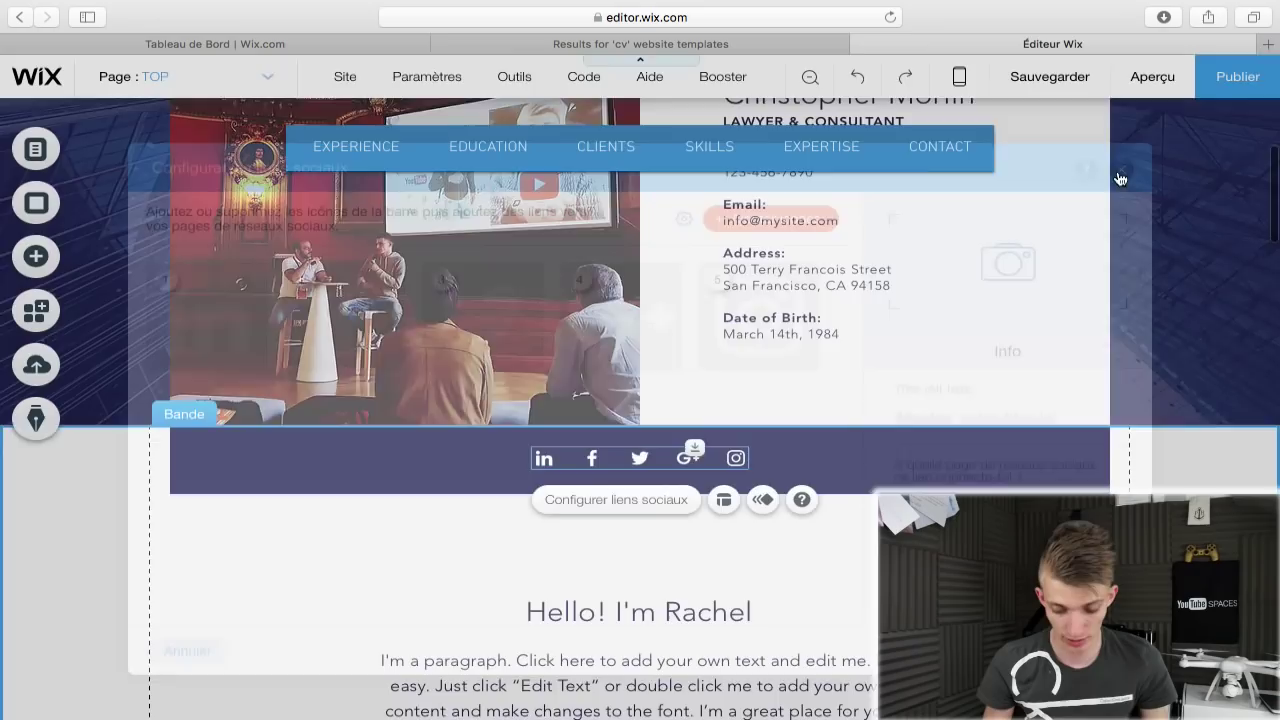
{"action": "scroll", "coordinate": [1200, 400], "scroll_direction": "up", "scroll_amount": 3}
{"action": "left_click", "coordinate": [1210, 398]}
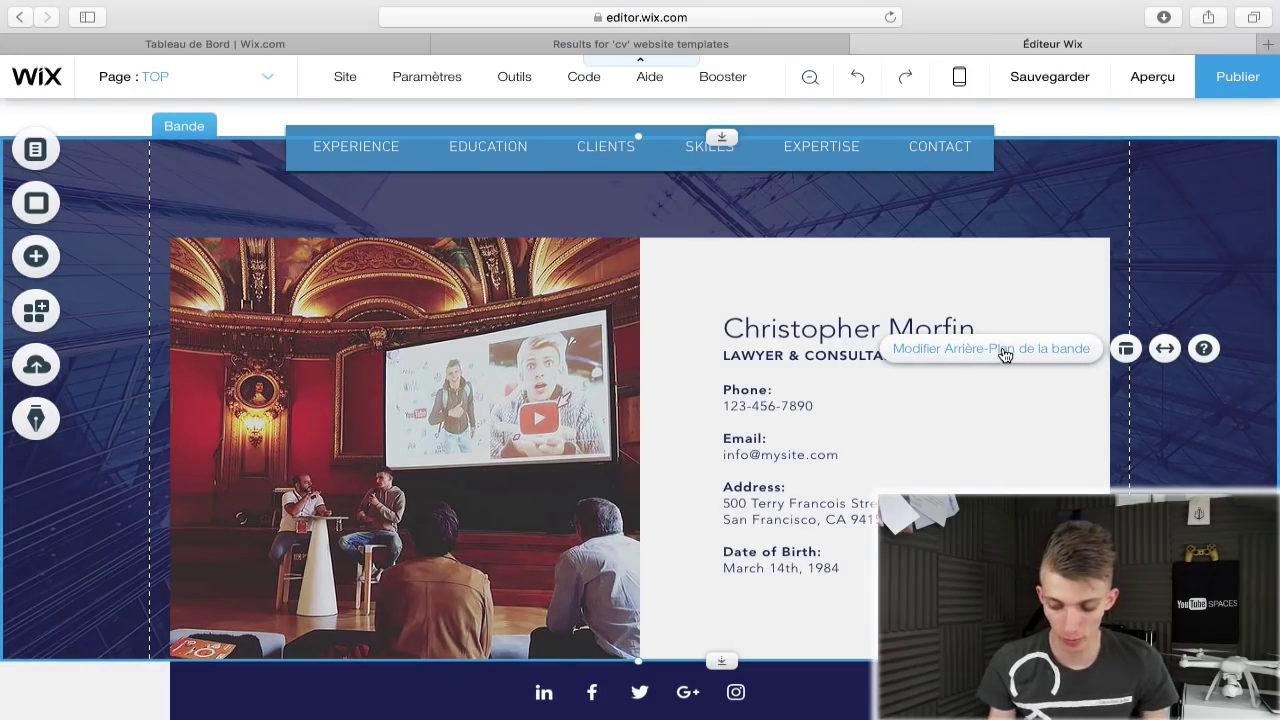
Set the header band's background image to the theatre hall photo.
{"action": "left_click", "coordinate": [1005, 356]}
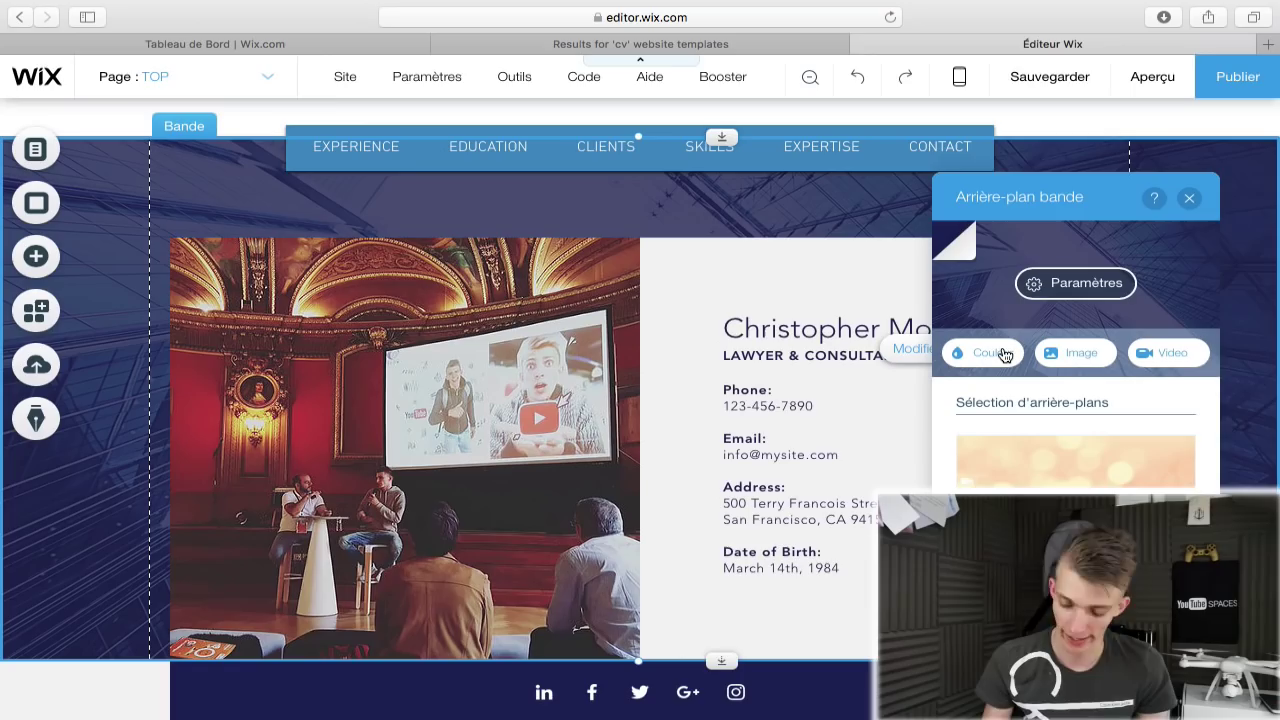
{"action": "left_click", "coordinate": [1084, 352]}
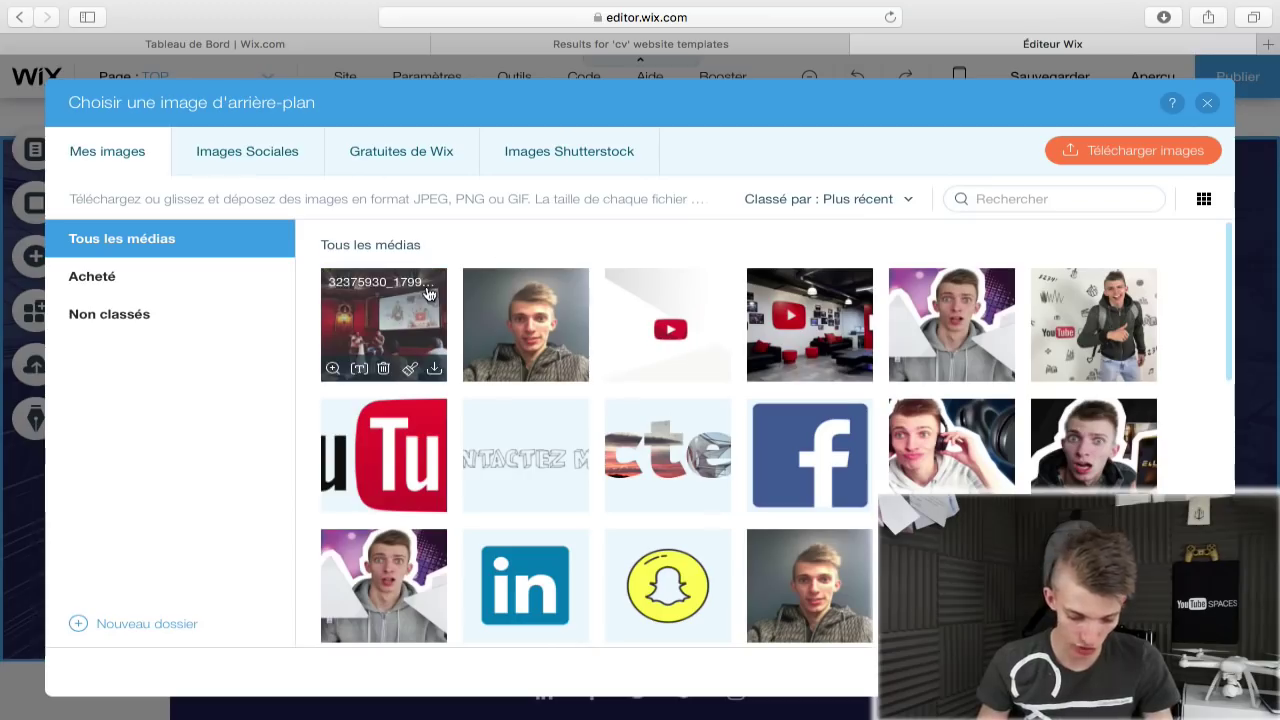
{"action": "left_click", "coordinate": [384, 320]}
{"action": "key", "text": "Return"}
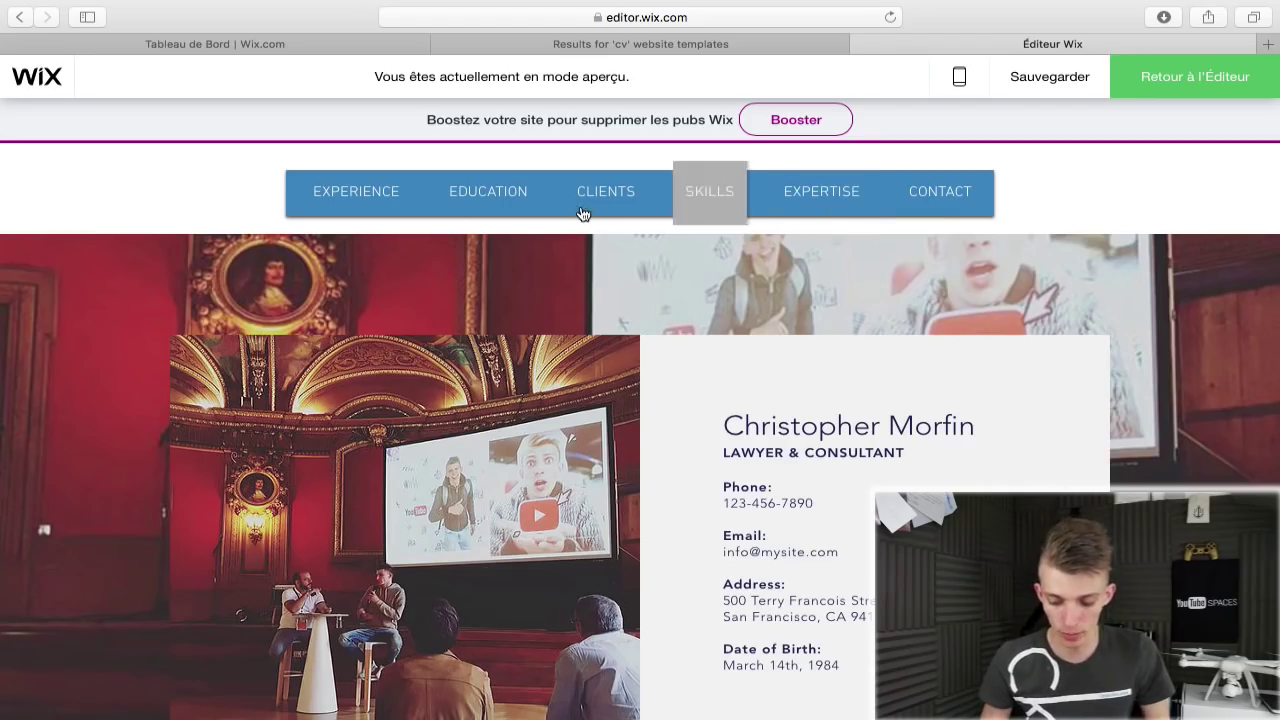
In preview, jump to a page section using a link in the pinned menu.
{"action": "left_click", "coordinate": [356, 191]}
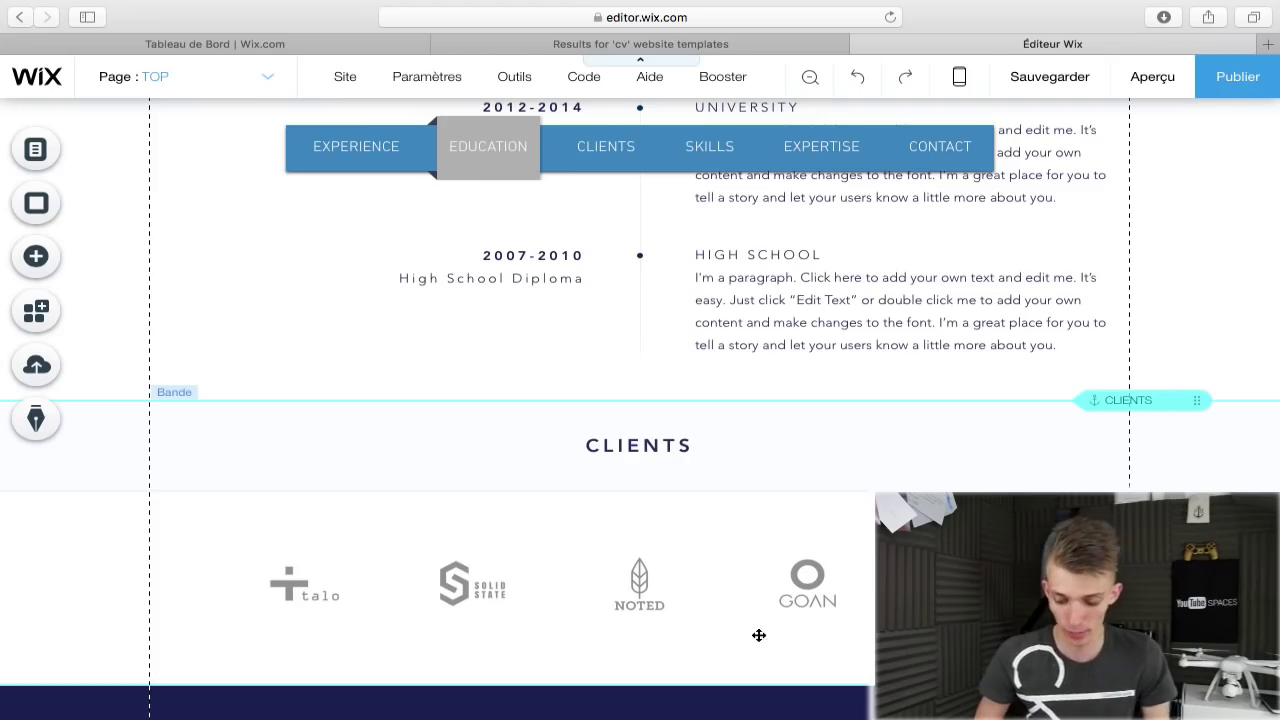
Scroll past Skills and Expertise to Contact Me and select its contact form.
{"action": "scroll", "coordinate": [747, 625], "scroll_direction": "down", "scroll_amount": 5}
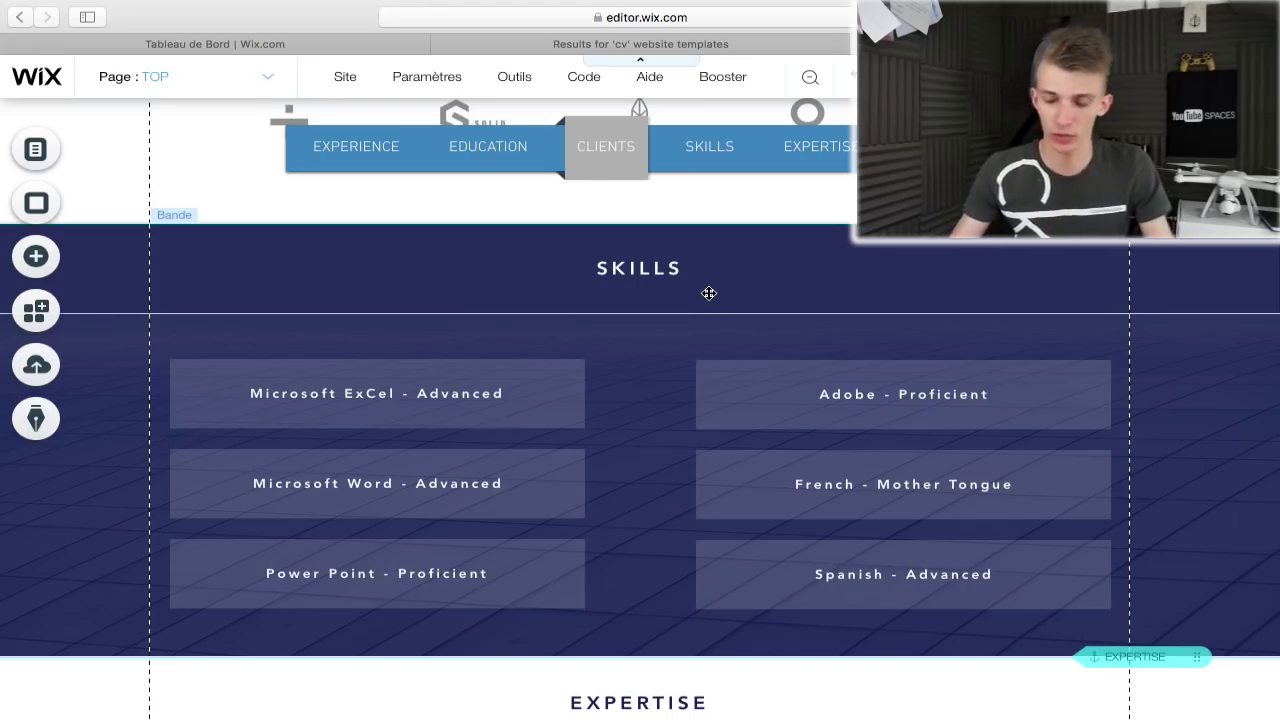
{"action": "scroll", "coordinate": [713, 460], "scroll_direction": "down", "scroll_amount": 5}
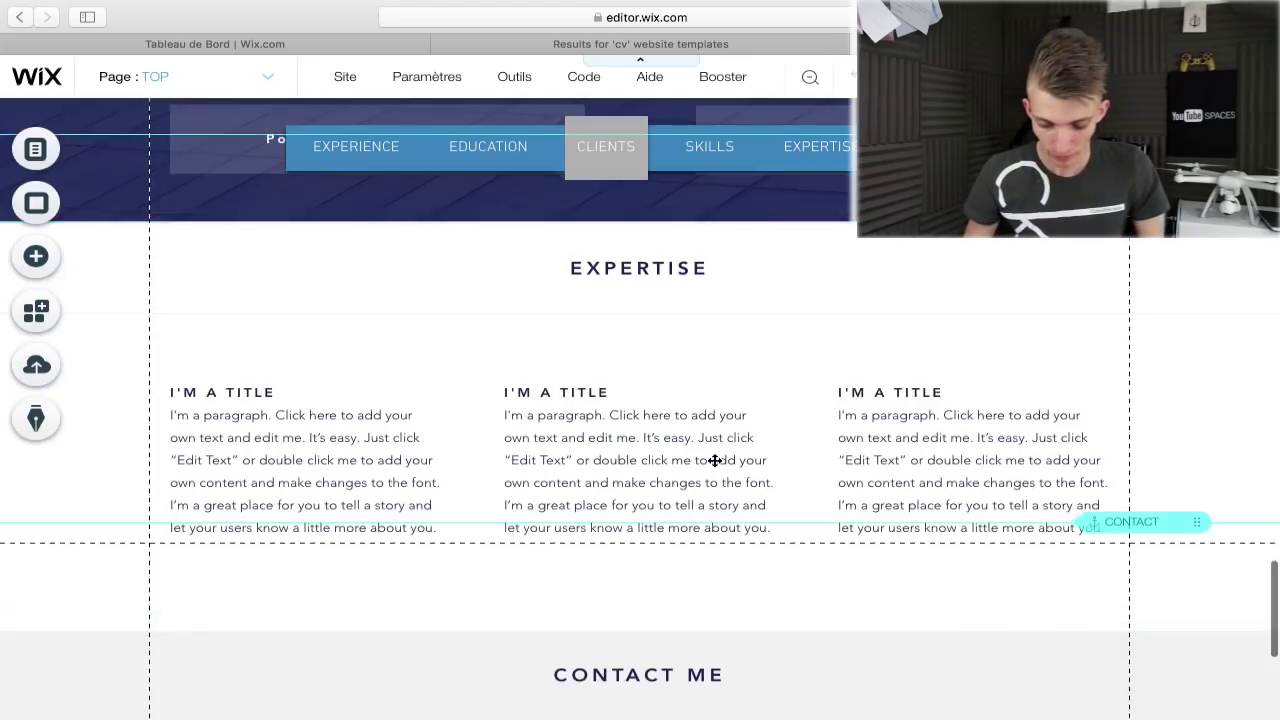
{"action": "scroll", "coordinate": [714, 460], "scroll_direction": "down", "scroll_amount": 4}
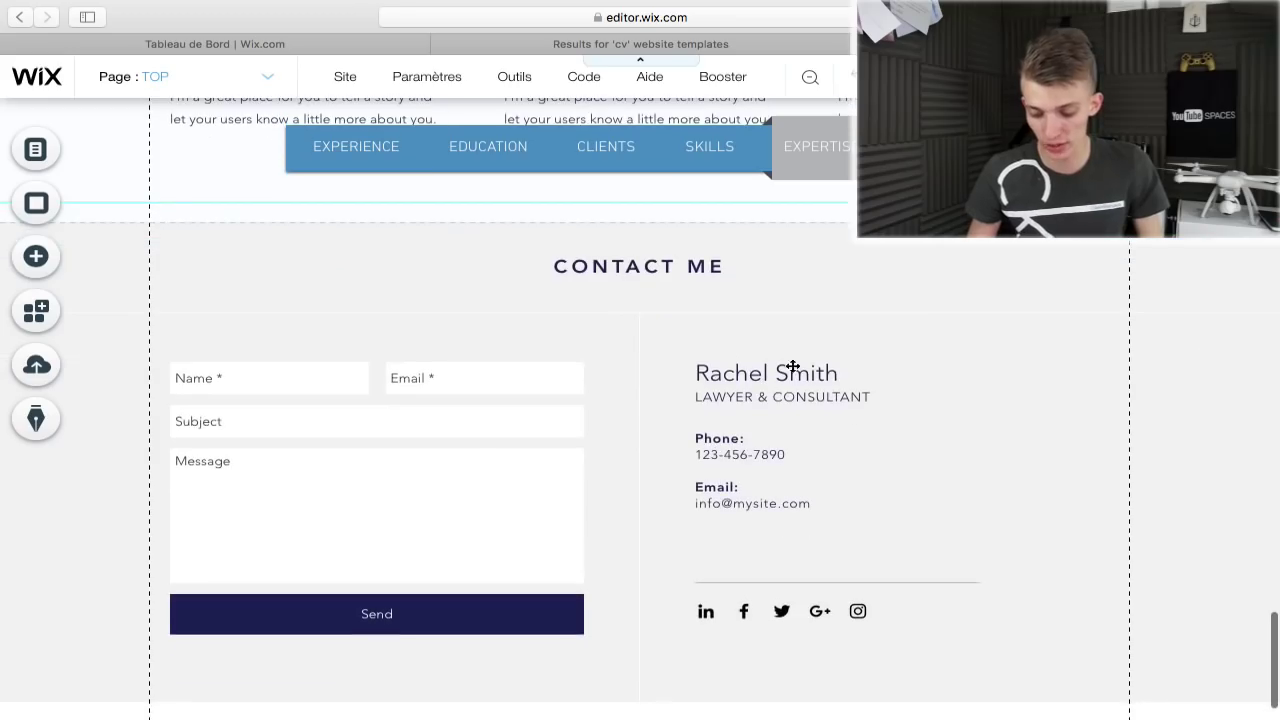
{"action": "left_click", "coordinate": [469, 461]}
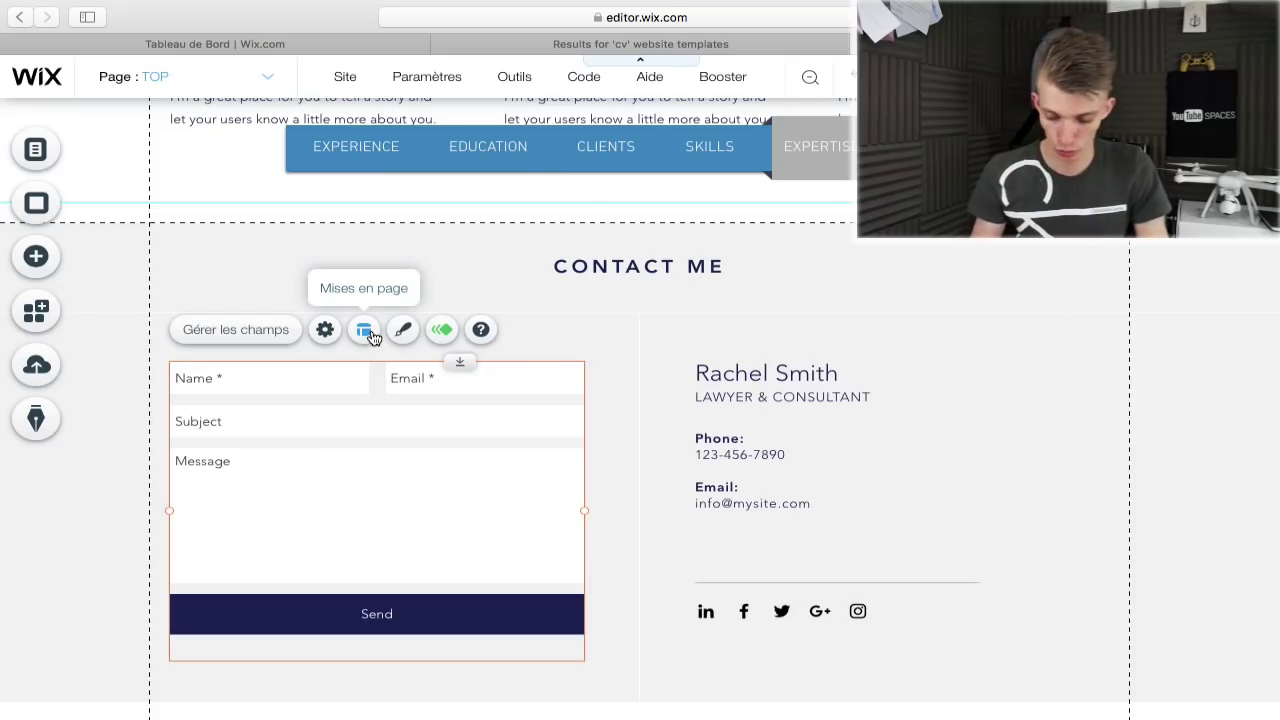
Start editing the name and contact details text beside the contact form.
{"action": "left_click", "coordinate": [760, 507]}
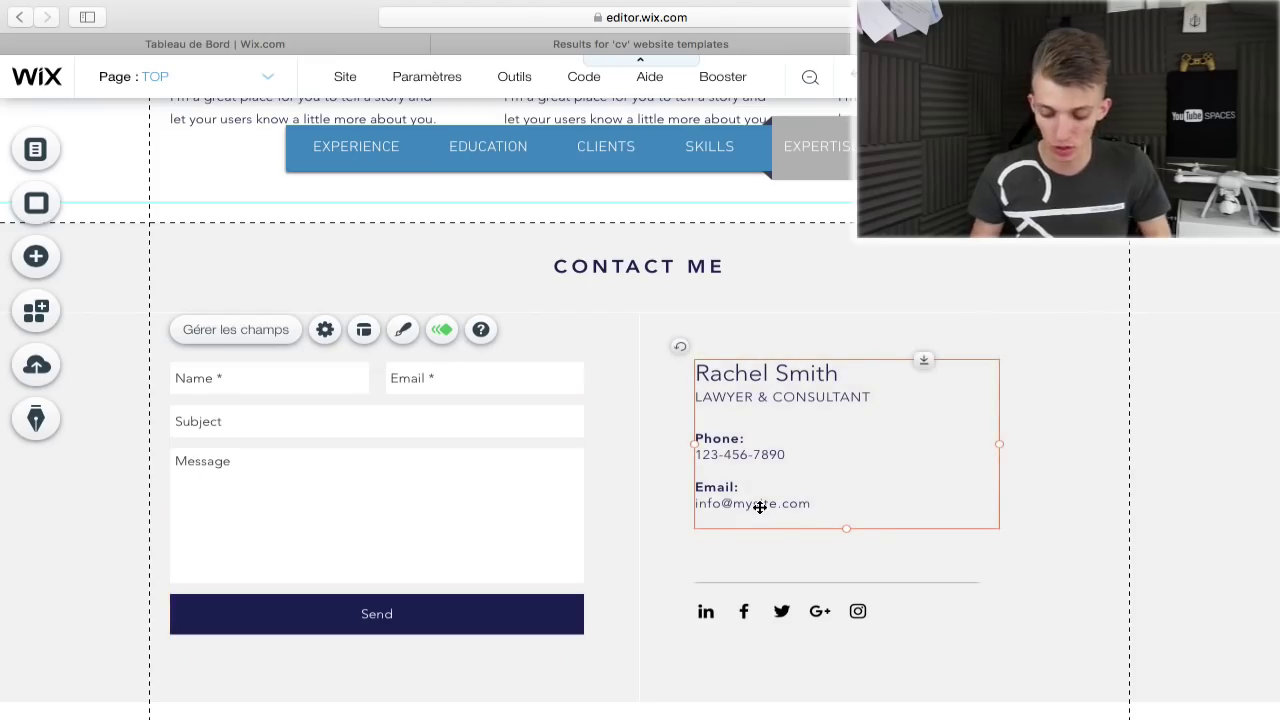
{"action": "double_click", "coordinate": [760, 507]}
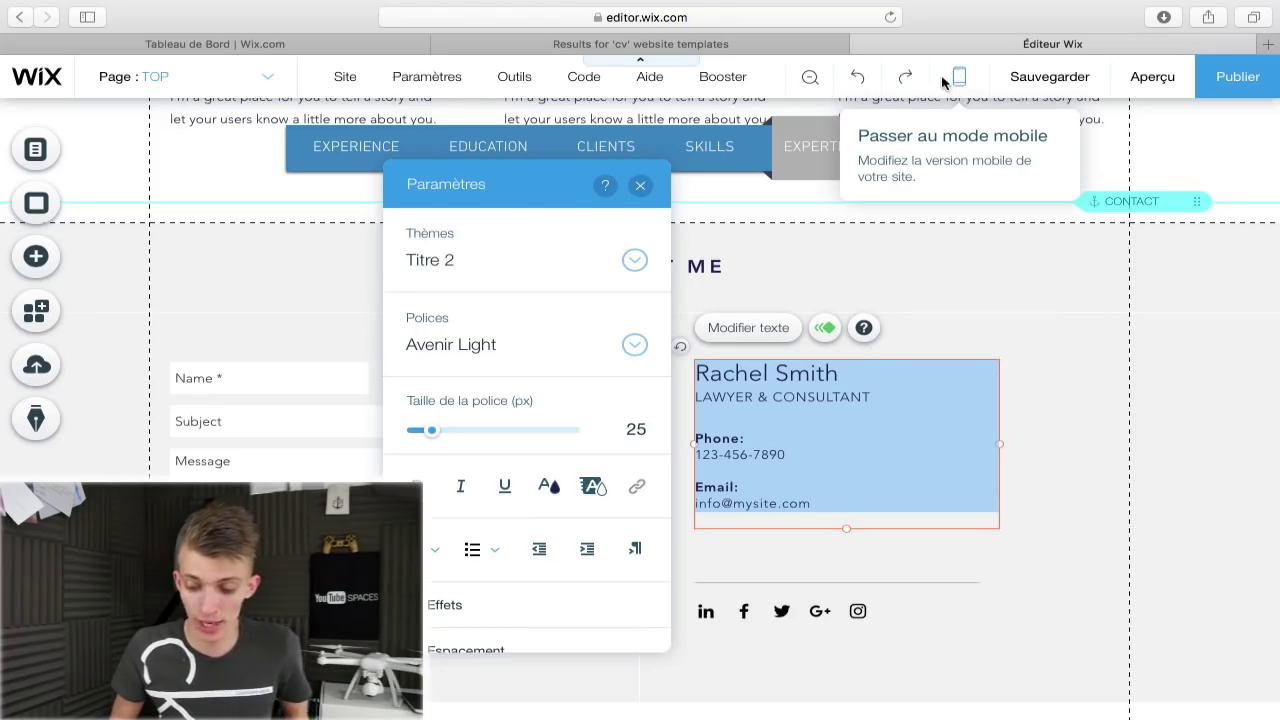
Switch the editor to the mobile view and dismiss the mobile welcome video.
{"action": "left_click", "coordinate": [959, 80]}
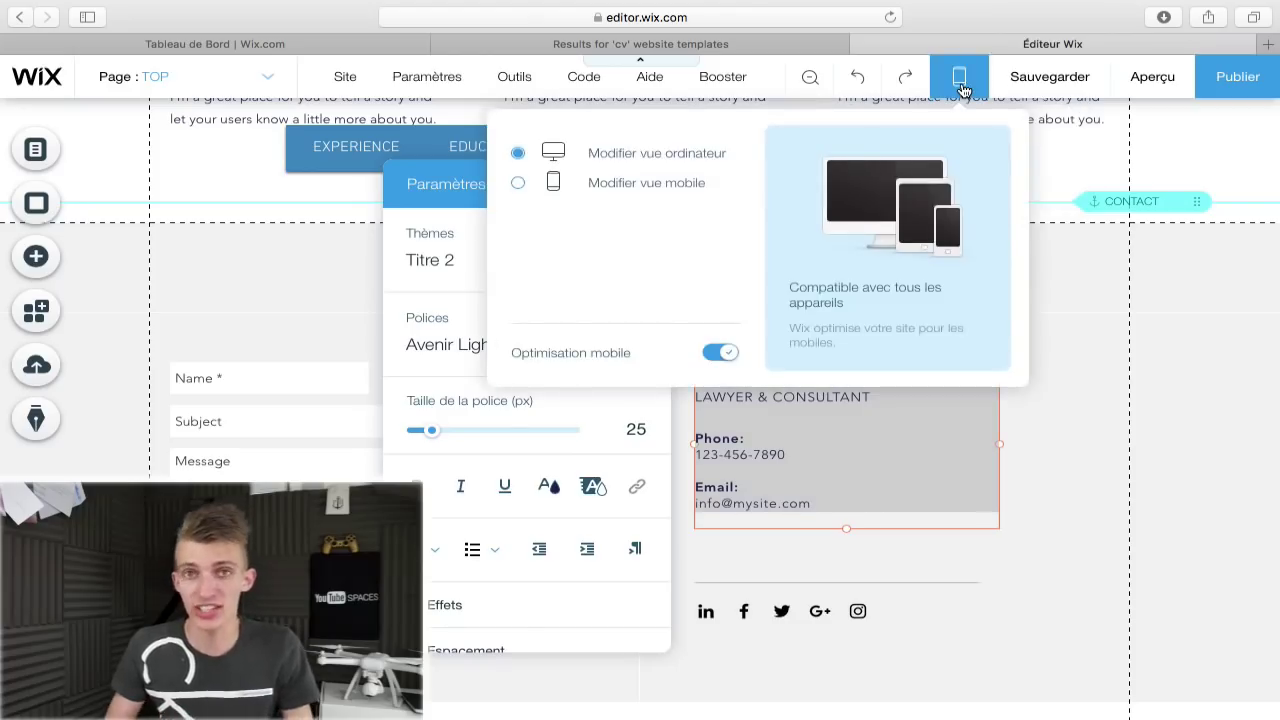
{"action": "left_click", "coordinate": [960, 82]}
{"action": "left_click", "coordinate": [960, 82]}
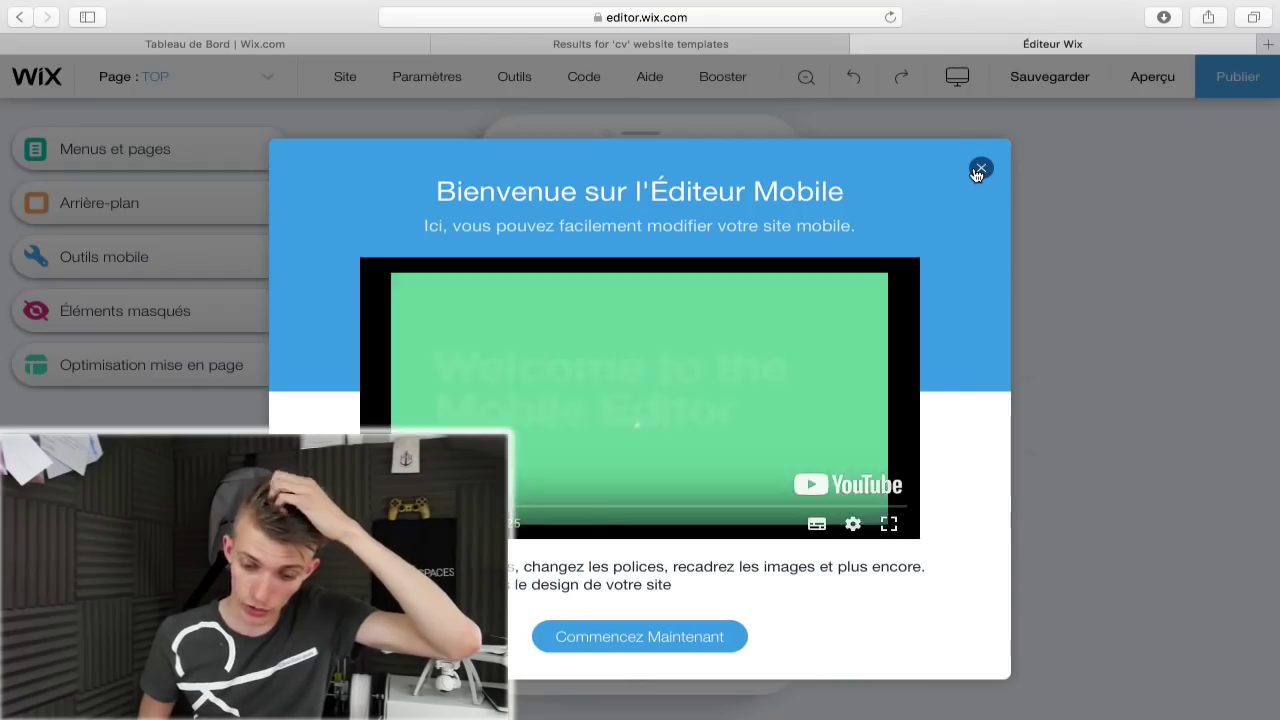
{"action": "left_click", "coordinate": [978, 173]}
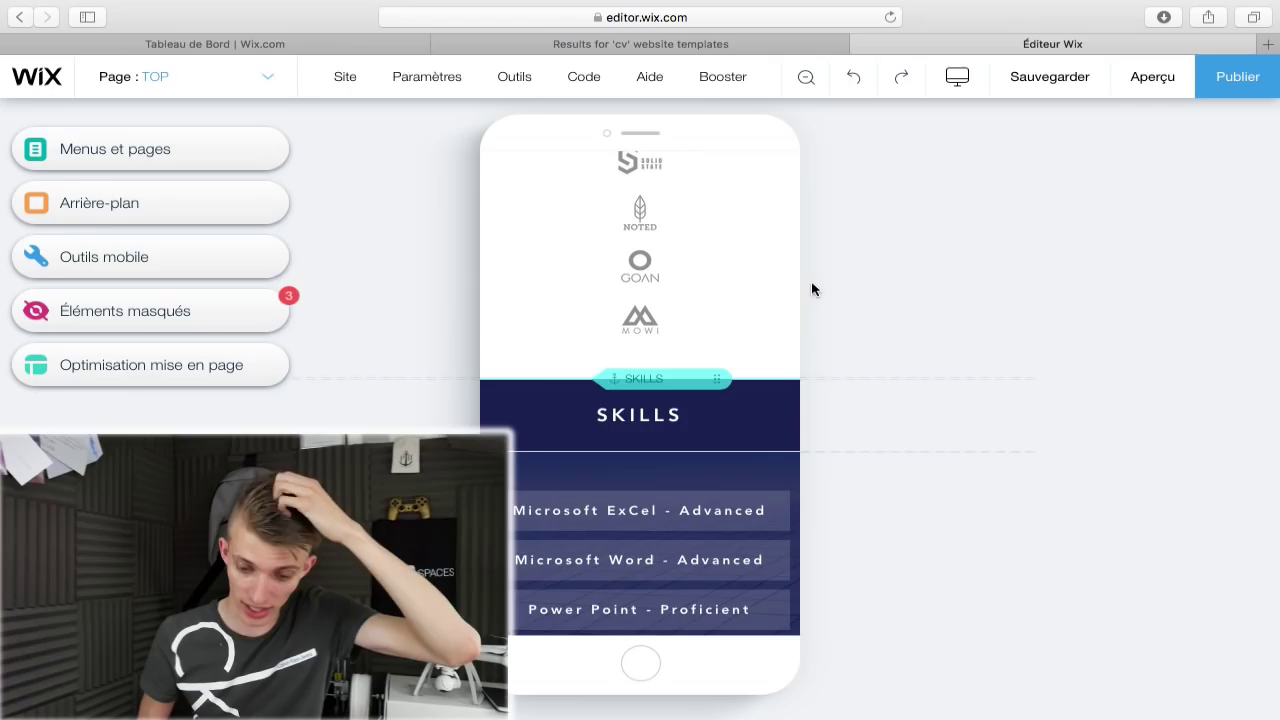
Hide the conference-hall photo in the mobile header from the mobile layout.
{"action": "scroll", "coordinate": [680, 259], "scroll_direction": "up", "scroll_amount": 2}
{"action": "scroll", "coordinate": [680, 260], "scroll_direction": "up", "scroll_amount": 5}
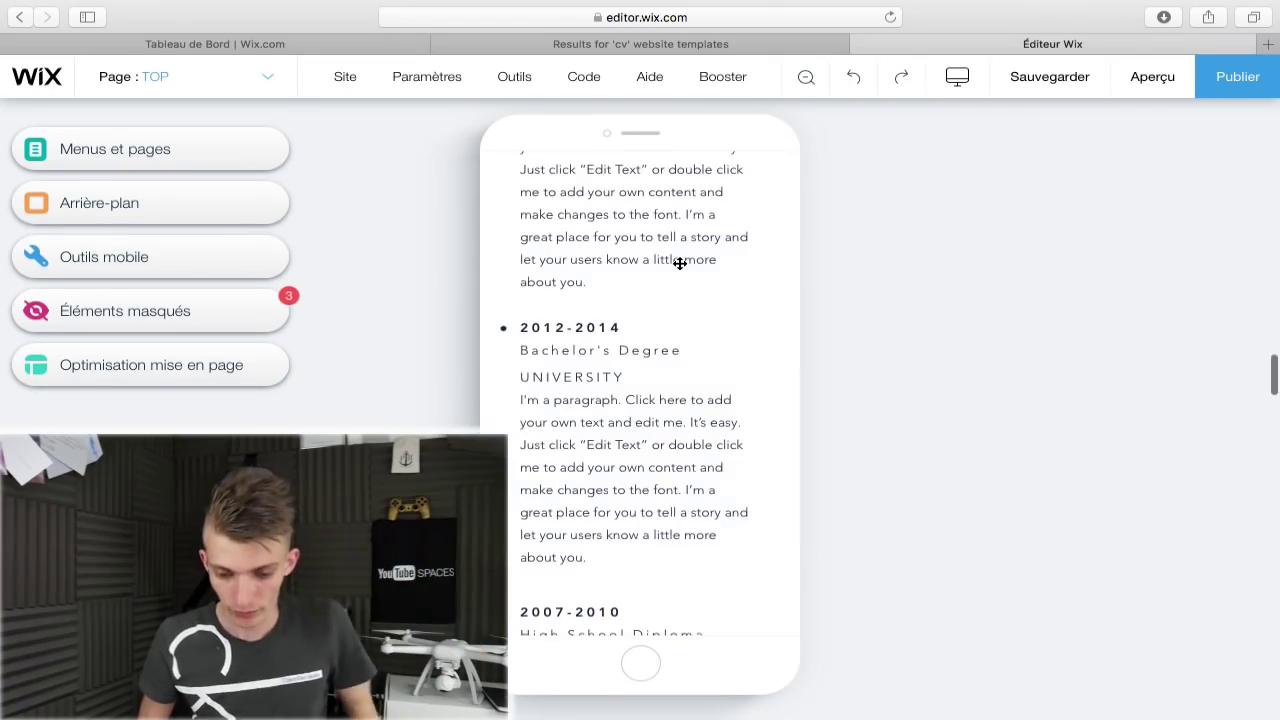
{"action": "scroll", "coordinate": [680, 263], "scroll_direction": "up", "scroll_amount": 10}
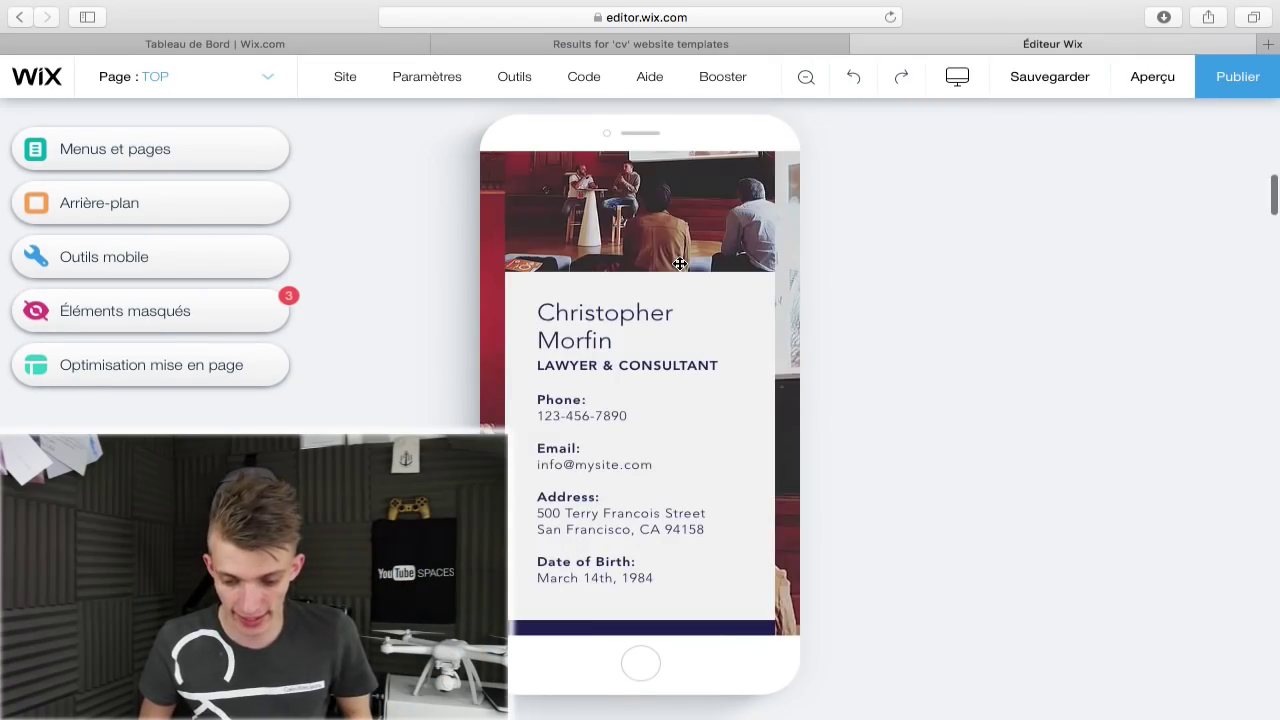
{"action": "scroll", "coordinate": [680, 262], "scroll_direction": "up", "scroll_amount": 5}
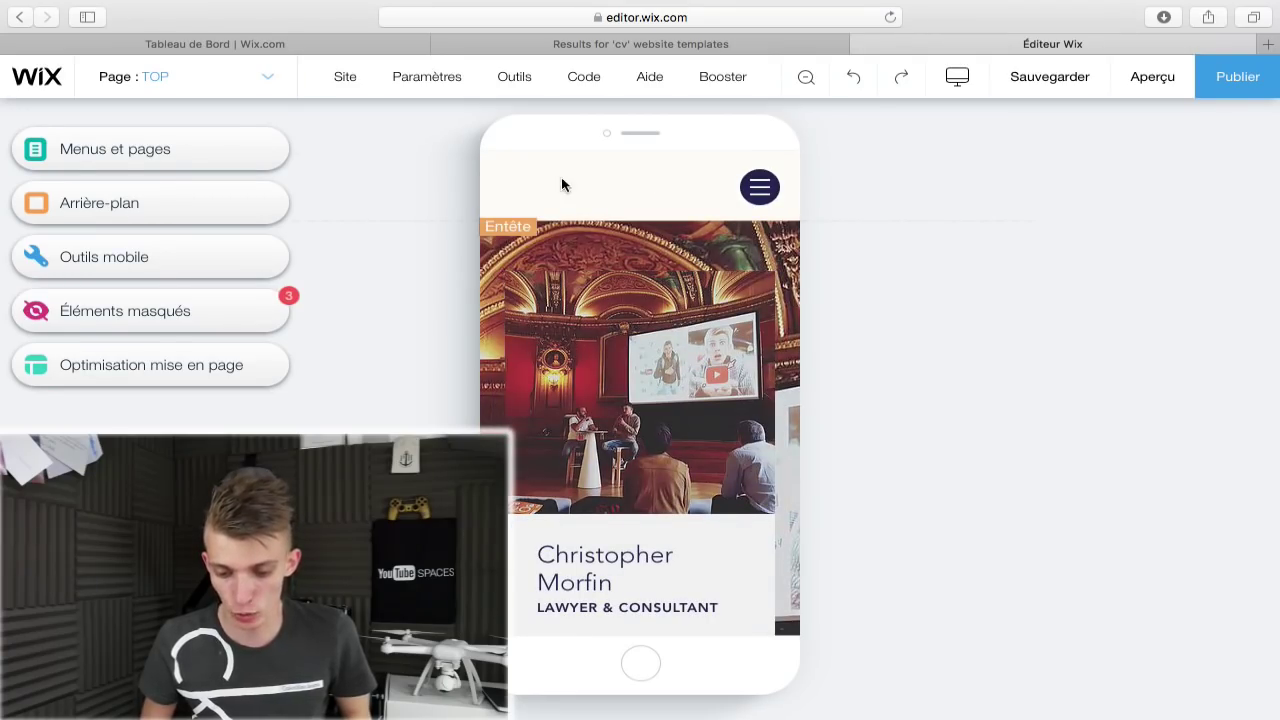
{"action": "scroll", "coordinate": [680, 420], "scroll_direction": "down", "scroll_amount": 3}
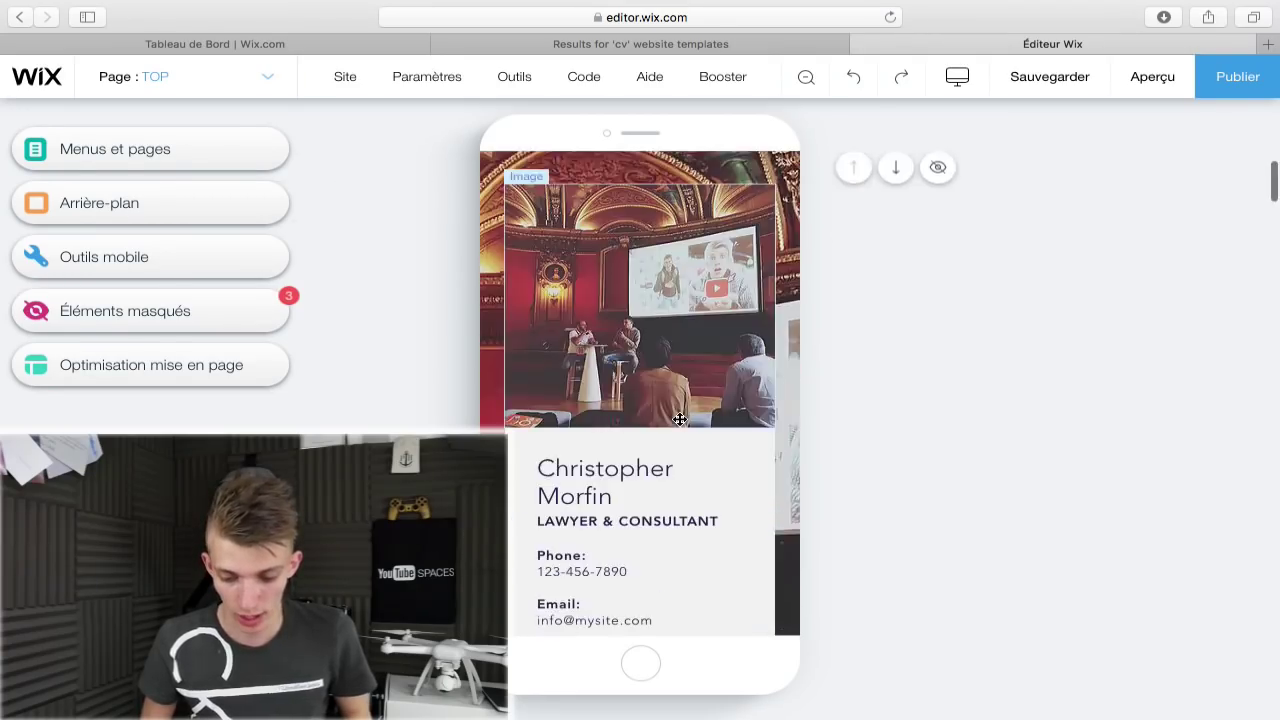
{"action": "left_click", "coordinate": [662, 307]}
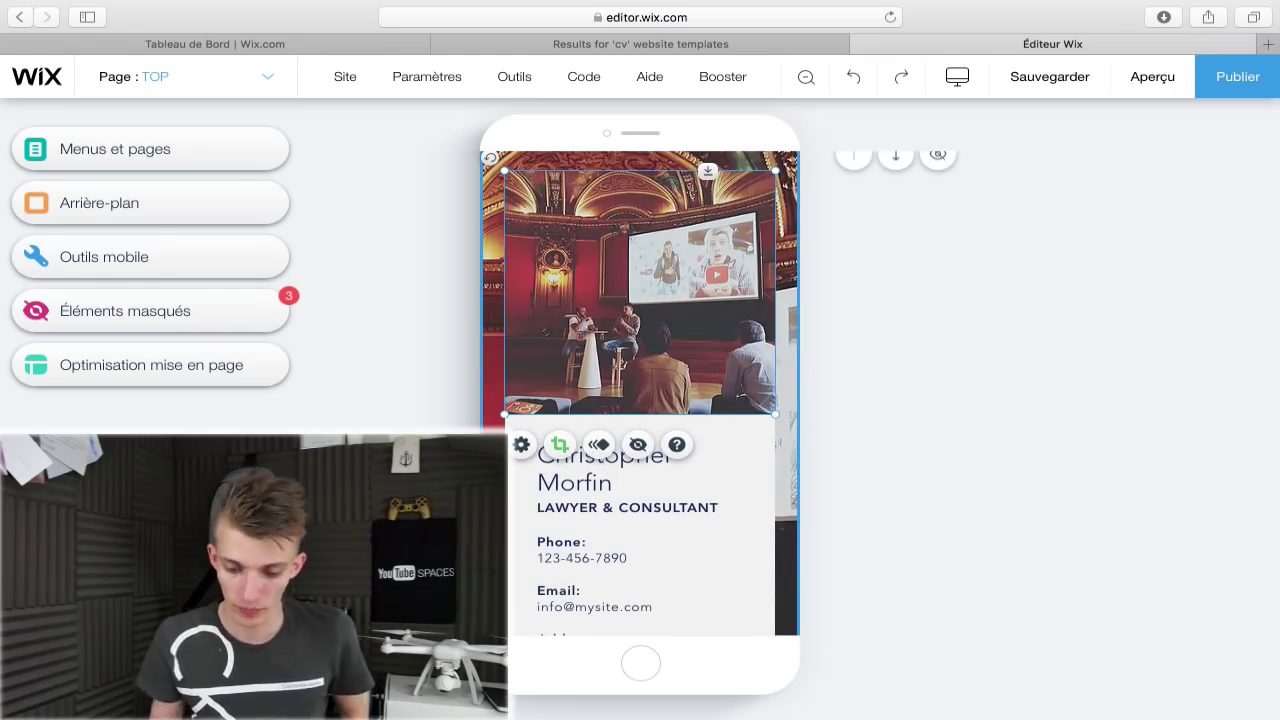
{"action": "left_click", "coordinate": [637, 444]}
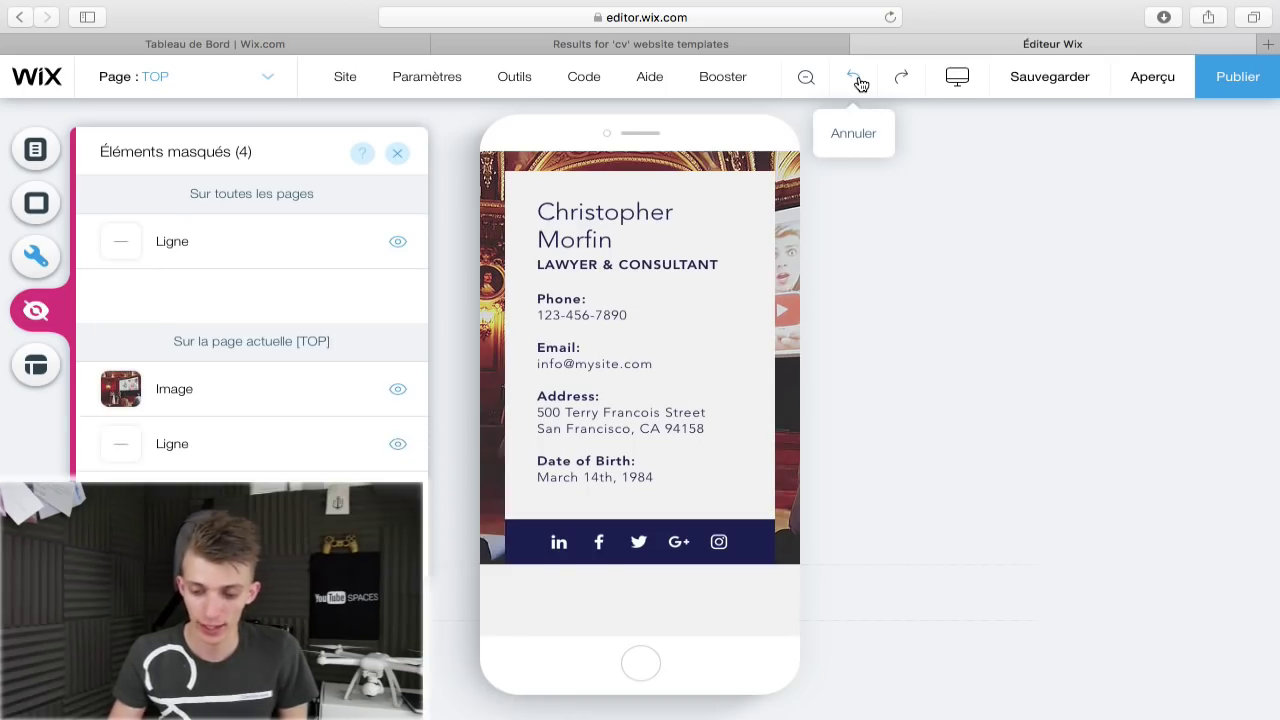
Undo hiding the hall photo, then look down the mobile page to Skills.
{"action": "left_click", "coordinate": [858, 80]}
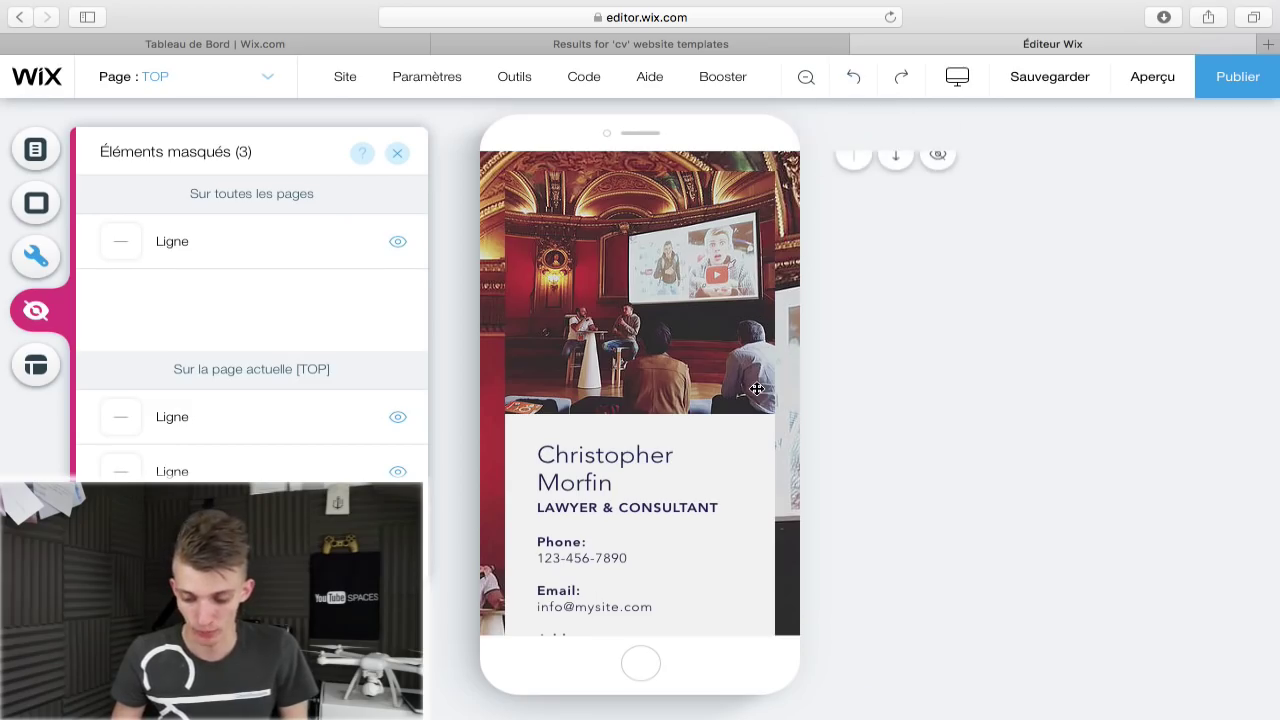
{"action": "scroll", "coordinate": [757, 388], "scroll_direction": "down", "scroll_amount": 5}
{"action": "scroll", "coordinate": [757, 388], "scroll_direction": "down", "scroll_amount": 10}
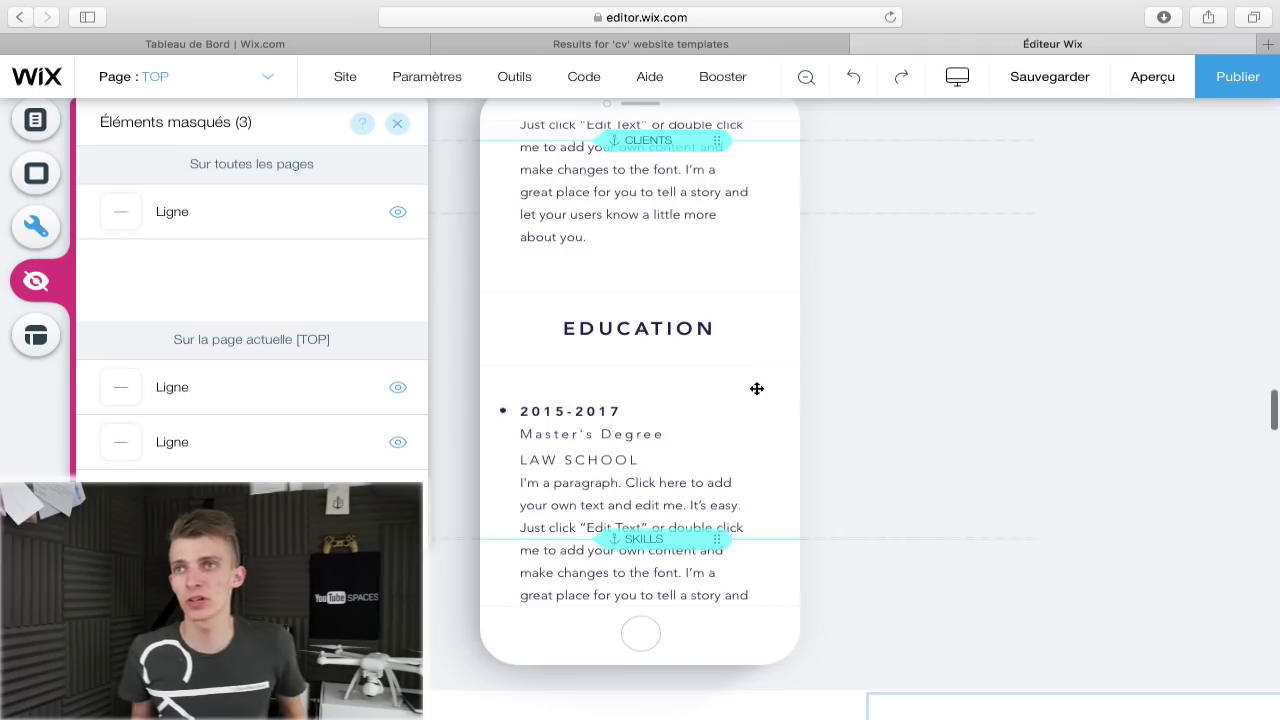
{"action": "scroll", "coordinate": [757, 388], "scroll_direction": "down", "scroll_amount": 8}
{"action": "mouse_move", "coordinate": [757, 388]}
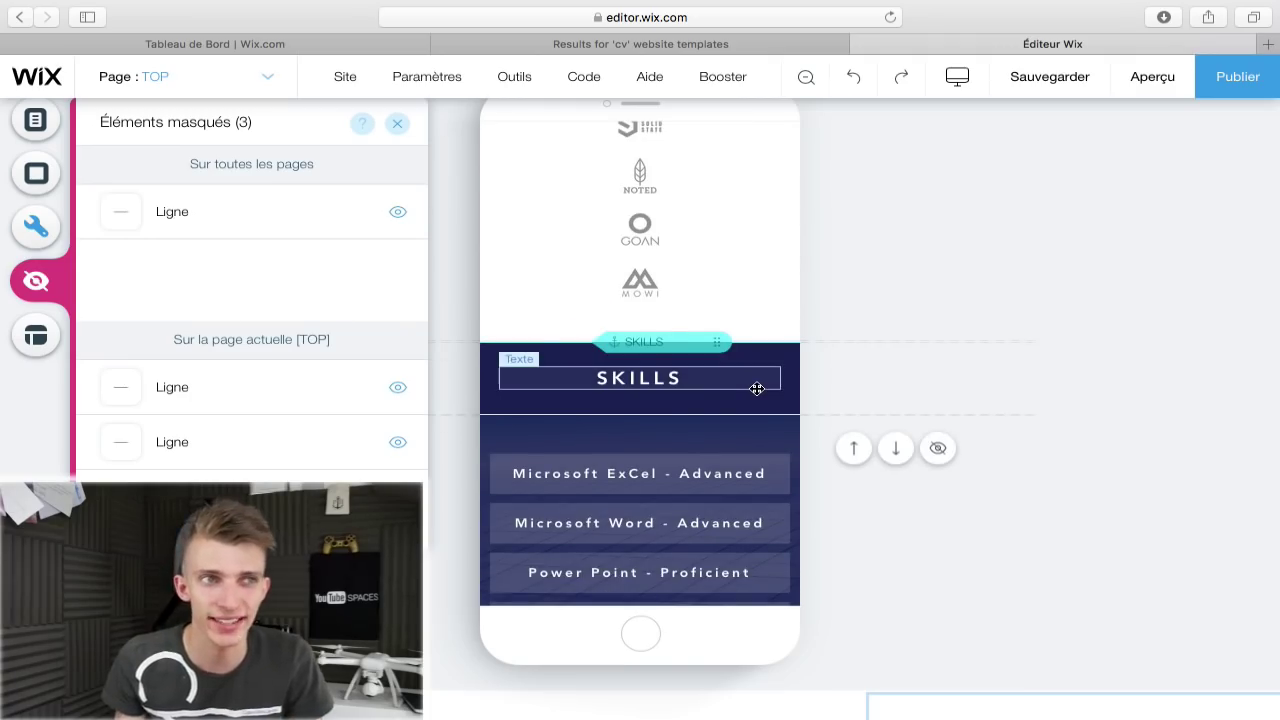